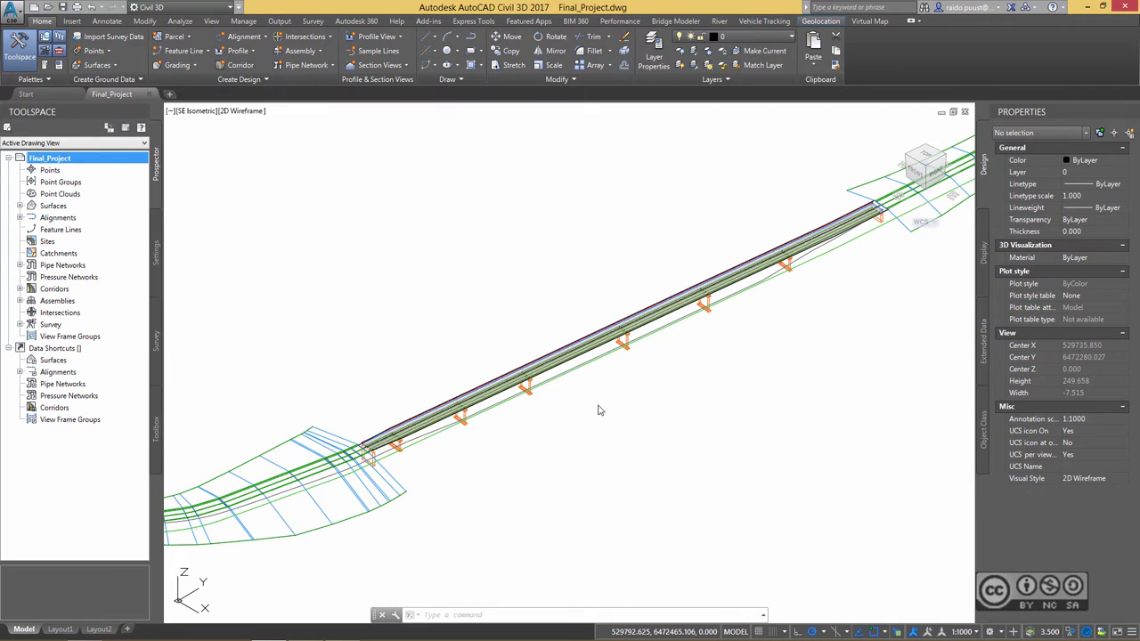
# Start an IFC export with IFCE, review the exported object types, then cancel it.
pyautogui.click(663, 428)
pyautogui.write('IFC')
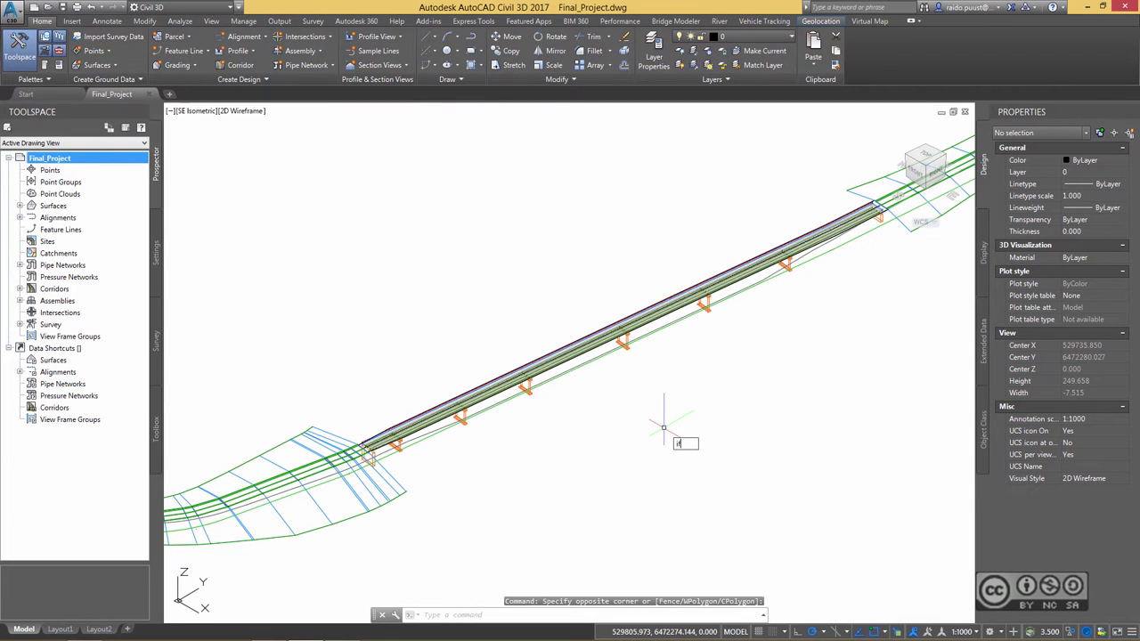
pyautogui.write('E')
pyautogui.press('Return')
pyautogui.click(423, 427)
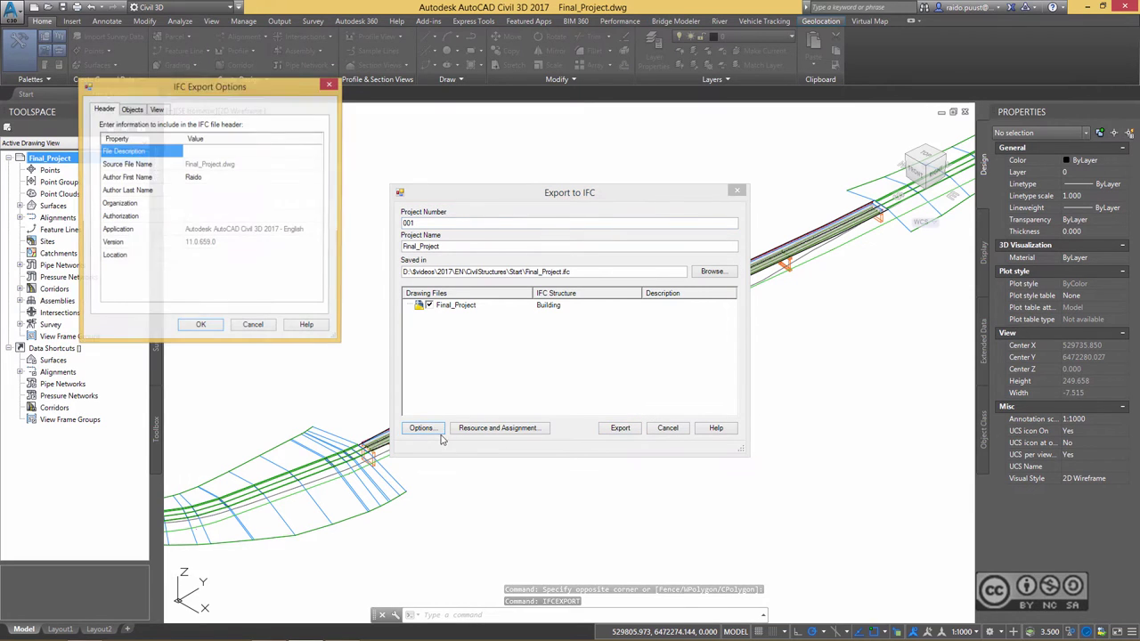
pyautogui.click(132, 109)
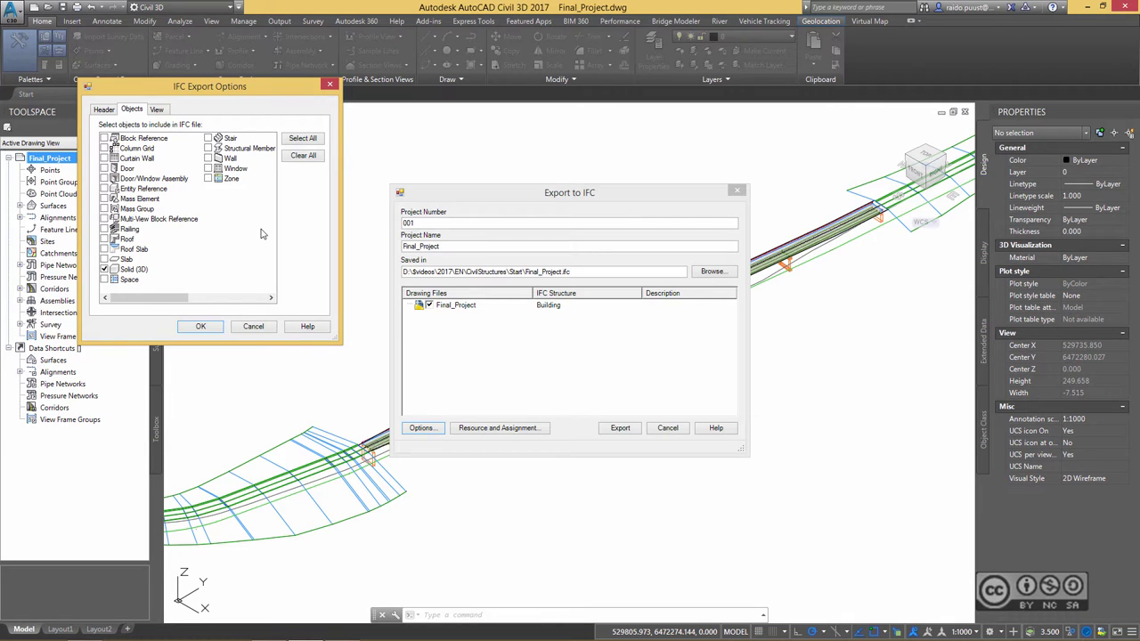
pyautogui.click(253, 326)
pyautogui.click(668, 428)
pyautogui.click(497, 211)
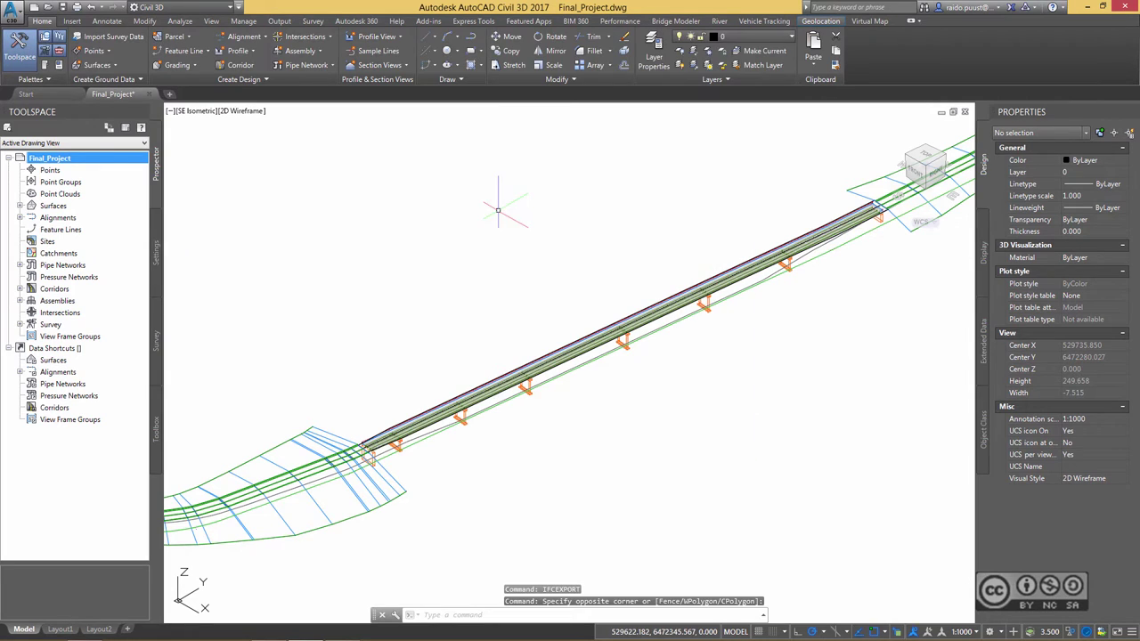
# Switch to the Revit project and show the Civil Structures tools list under Extensions.
pyautogui.click(298, 636)
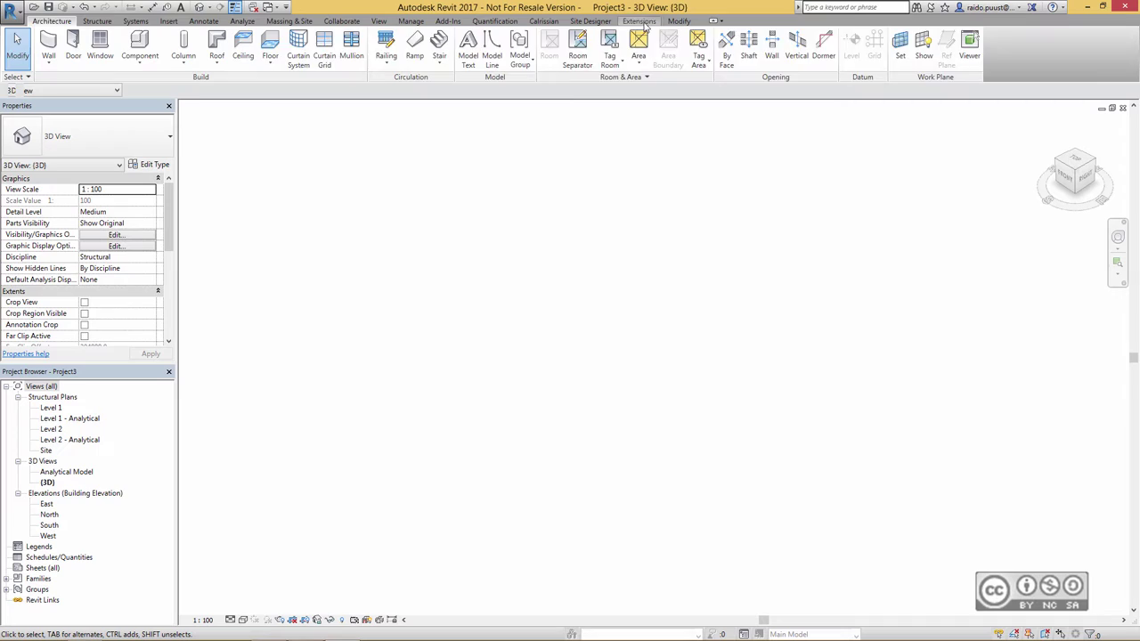
pyautogui.click(640, 22)
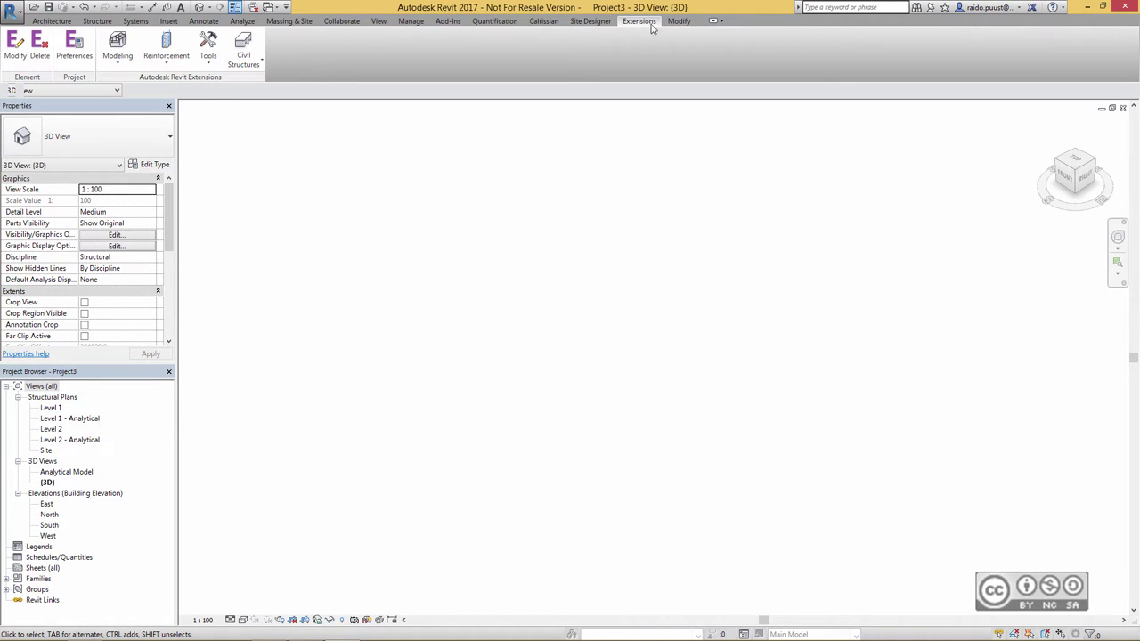
pyautogui.click(242, 64)
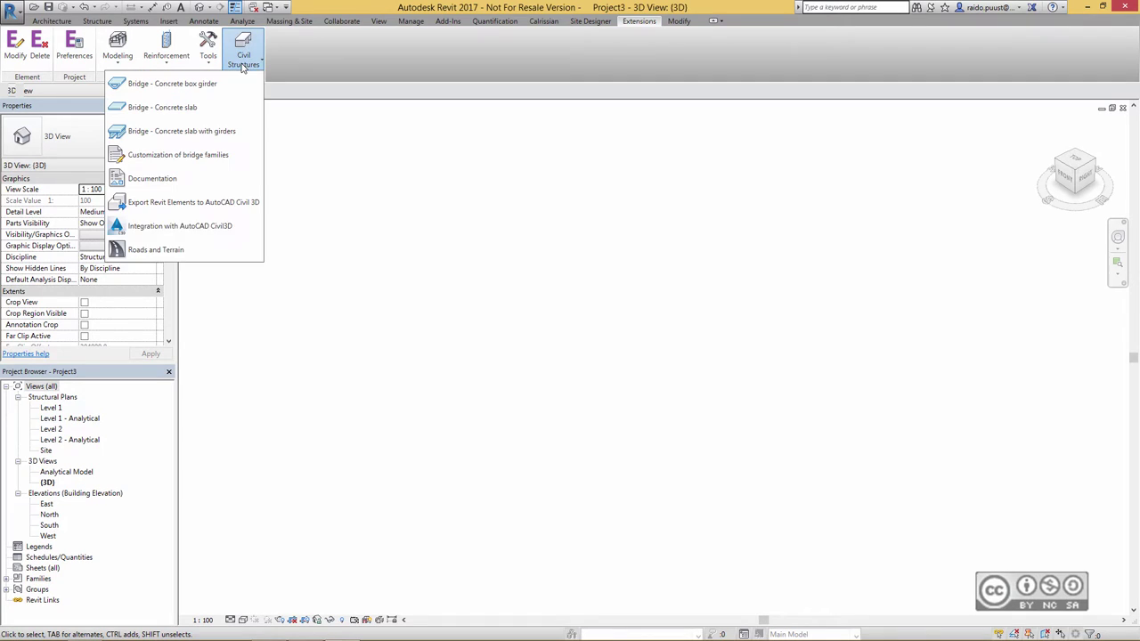
# Use Civil 3D integration to import Road1, the ground surface and bridge from Final_Project.dwg.
pyautogui.click(190, 229)
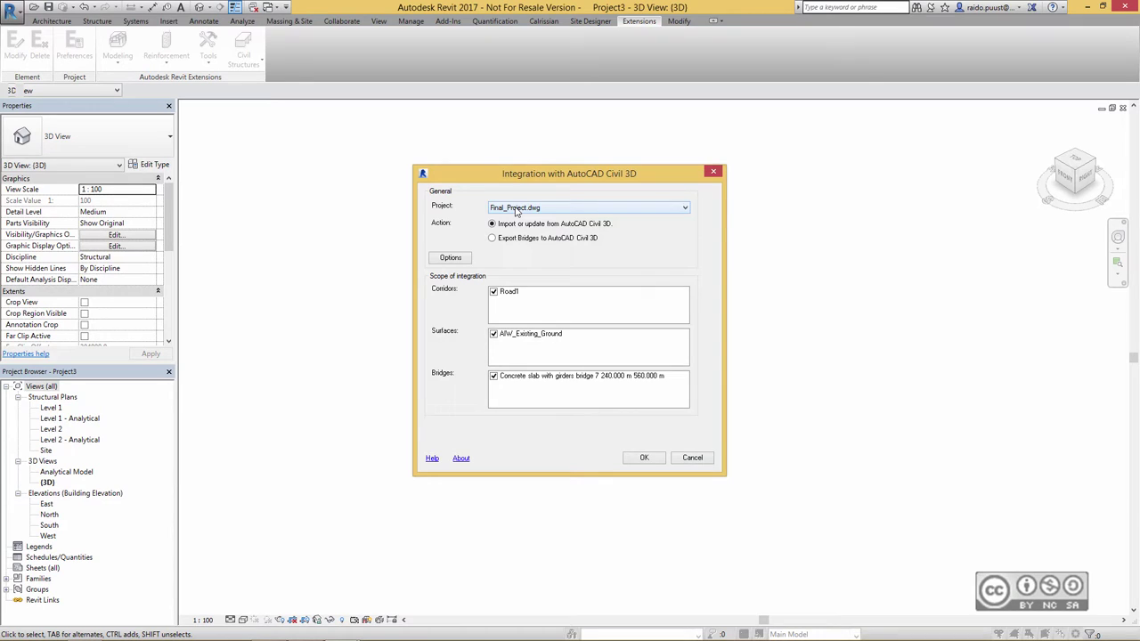
pyautogui.click(518, 210)
pyautogui.click(525, 210)
pyautogui.click(644, 457)
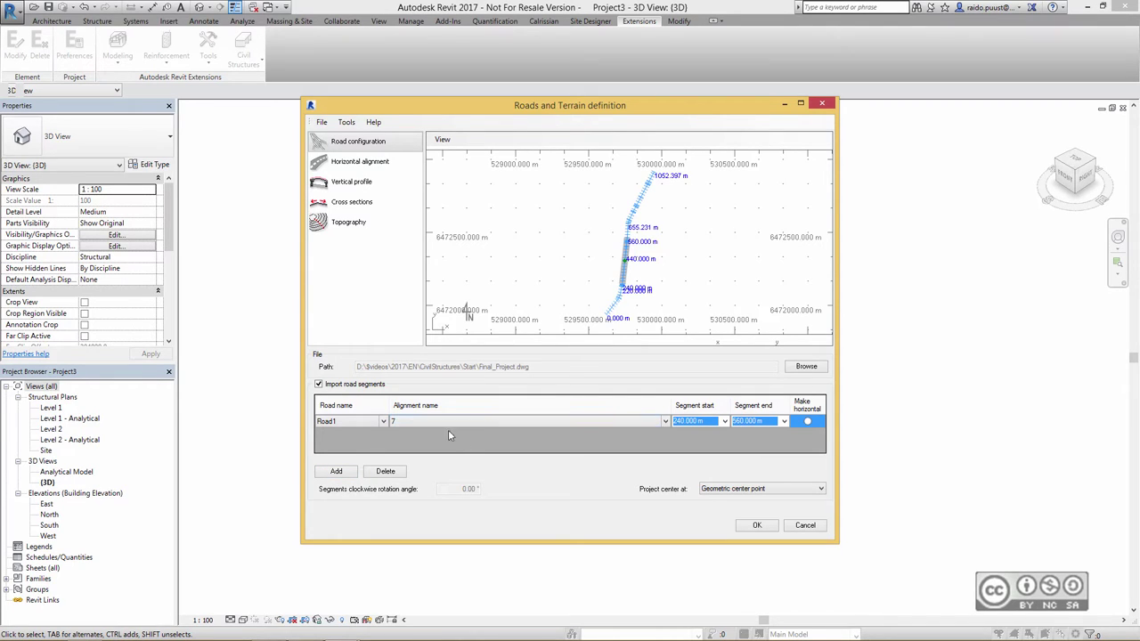
# Review Road1's horizontal alignment, vertical profile, cross sections and topography pages.
pyautogui.click(379, 166)
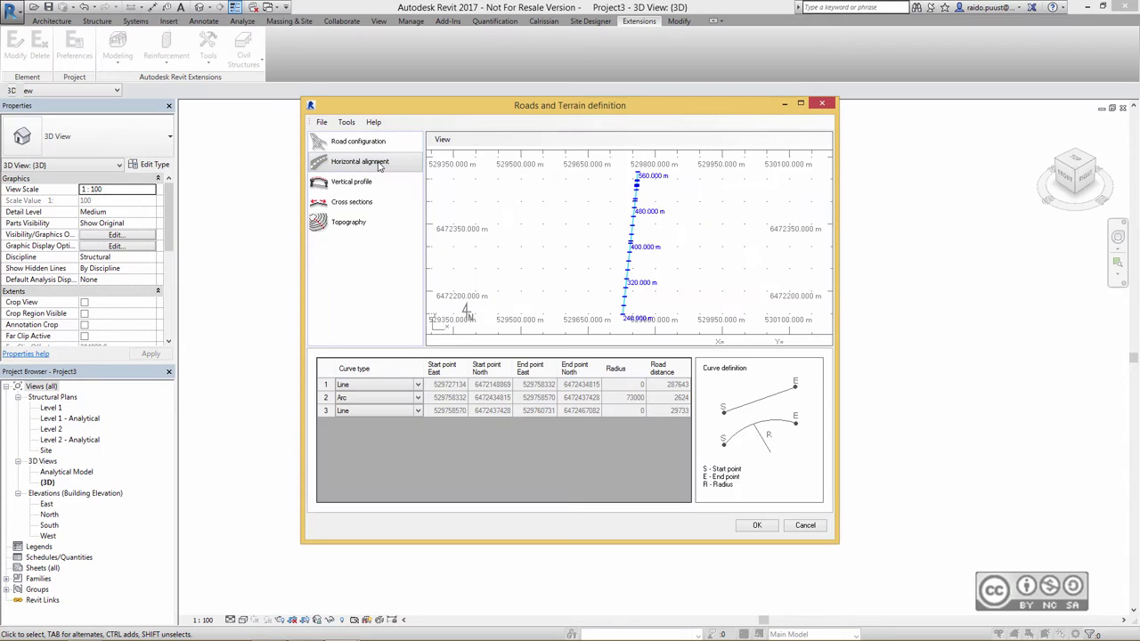
pyautogui.click(383, 184)
pyautogui.click(363, 205)
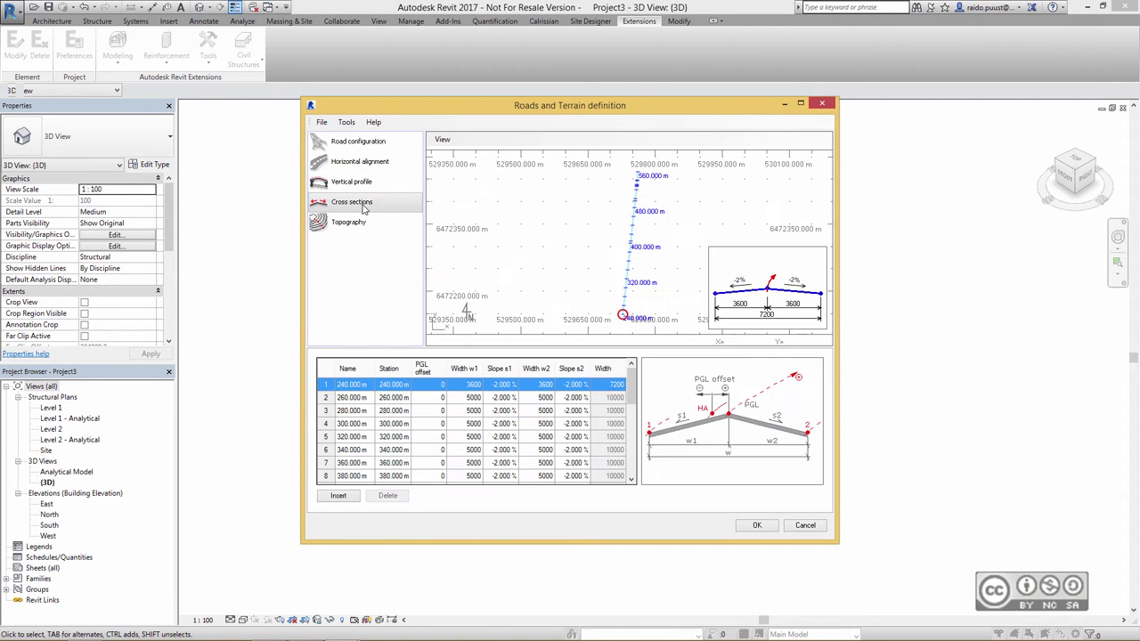
pyautogui.click(348, 224)
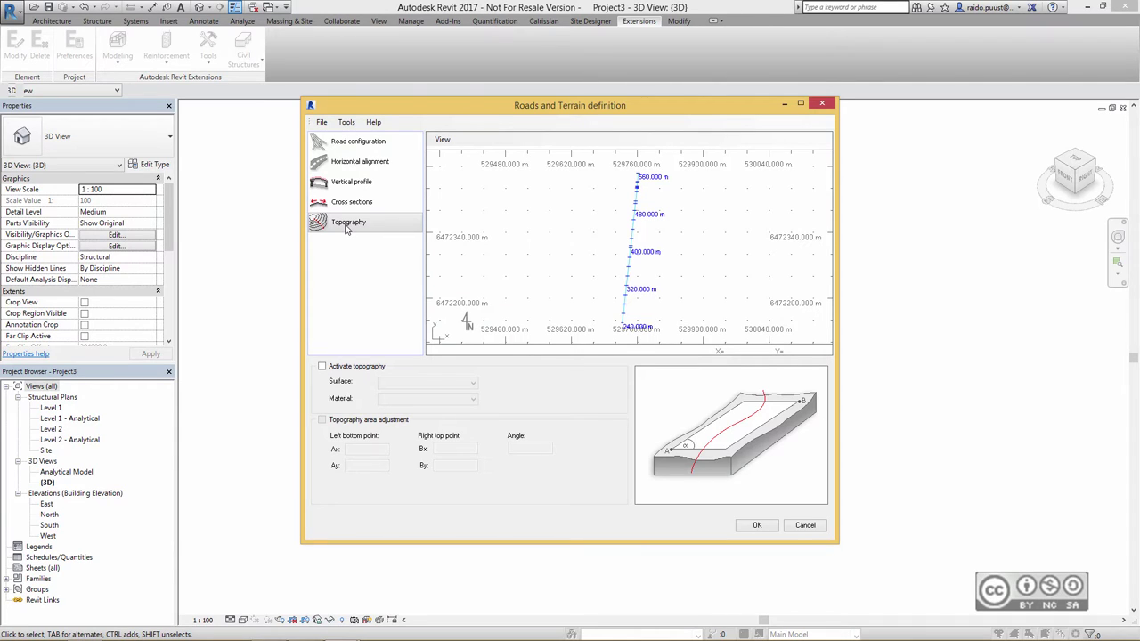
# Accept the road and terrain definition and return to the Civil 3D drawing window.
pyautogui.click(757, 526)
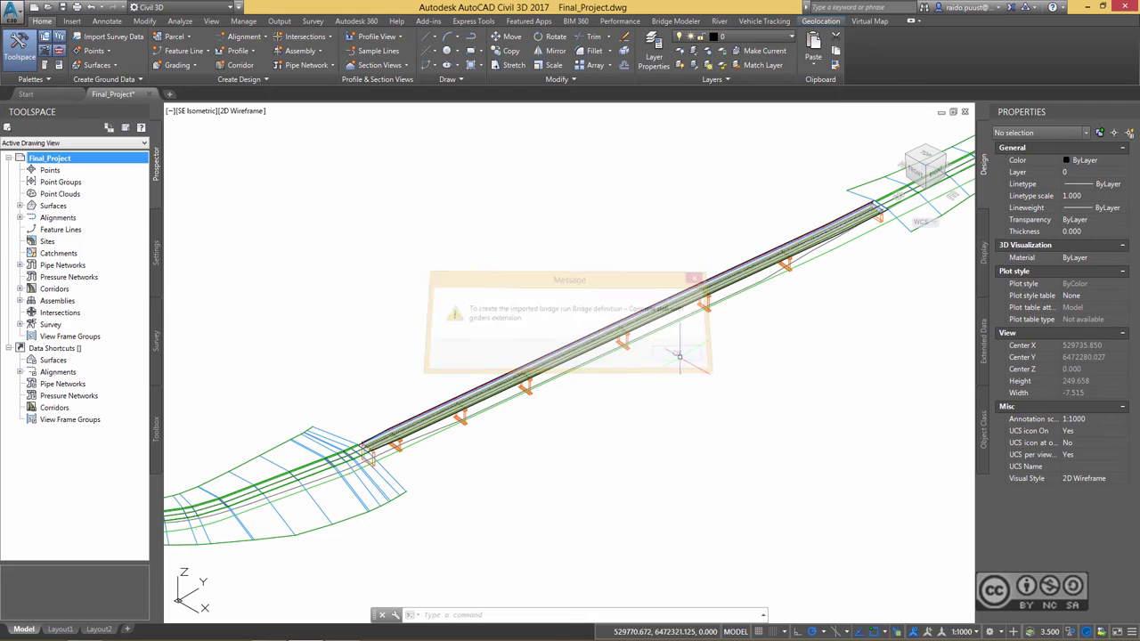
pyautogui.click(305, 630)
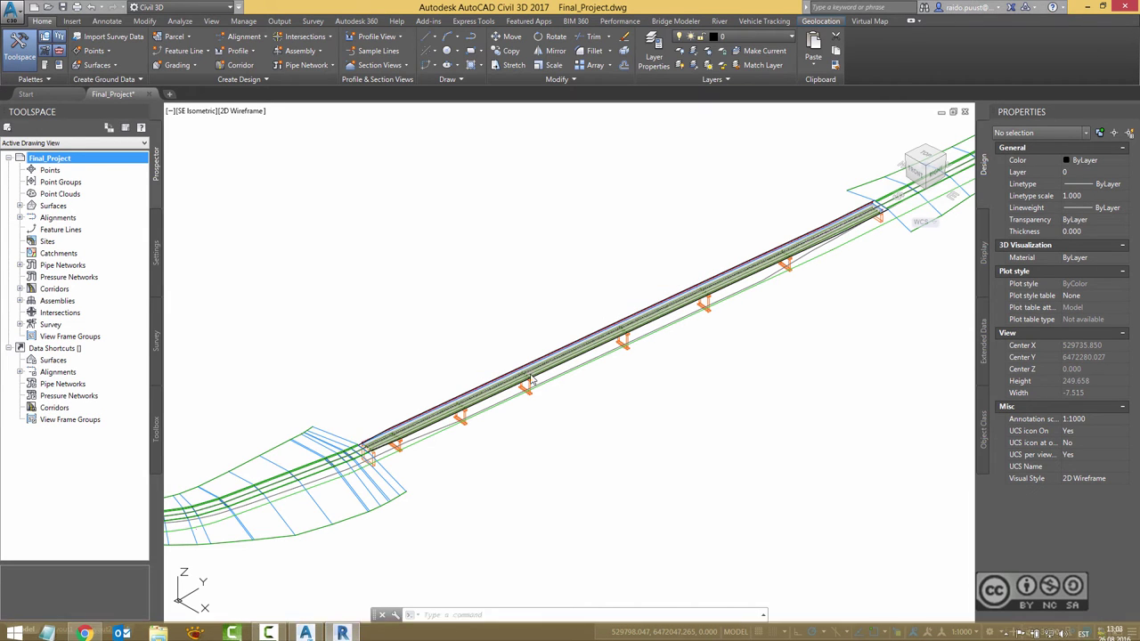
# Back in Revit, inspect and deselect the imported Road1 mass, then show Civil Structures tools.
pyautogui.click(462, 454)
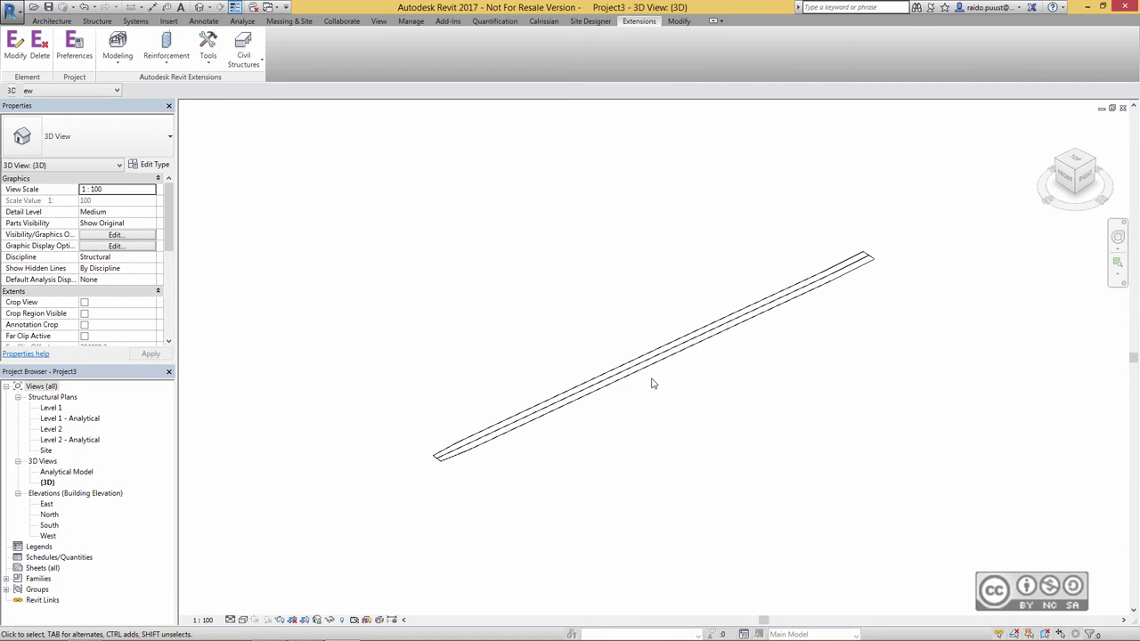
pyautogui.click(668, 363)
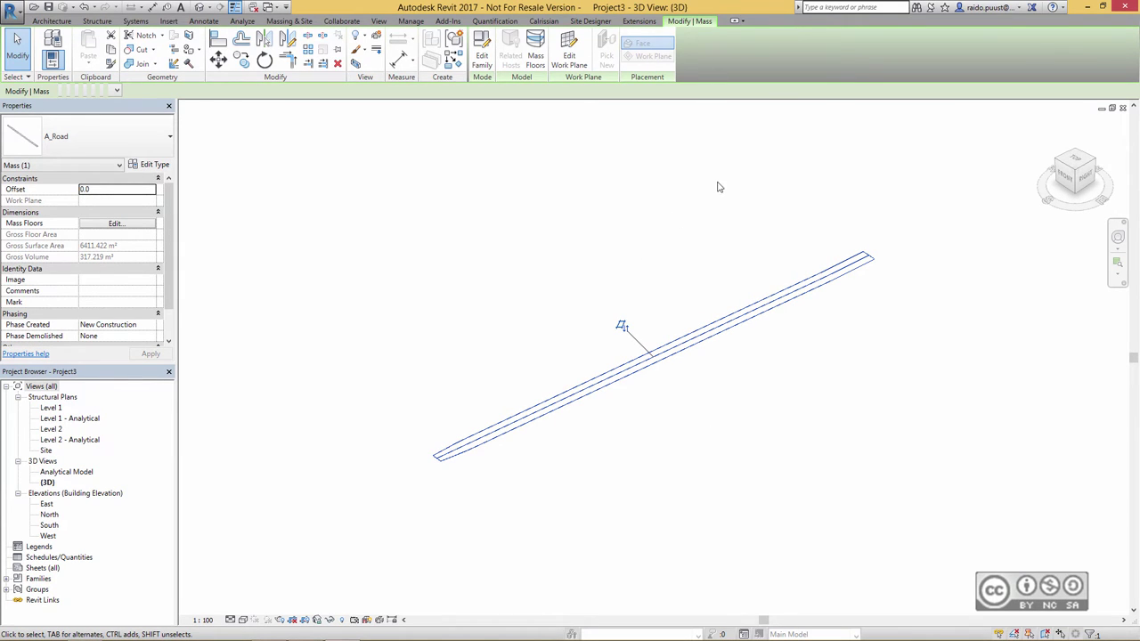
pyautogui.click(729, 252)
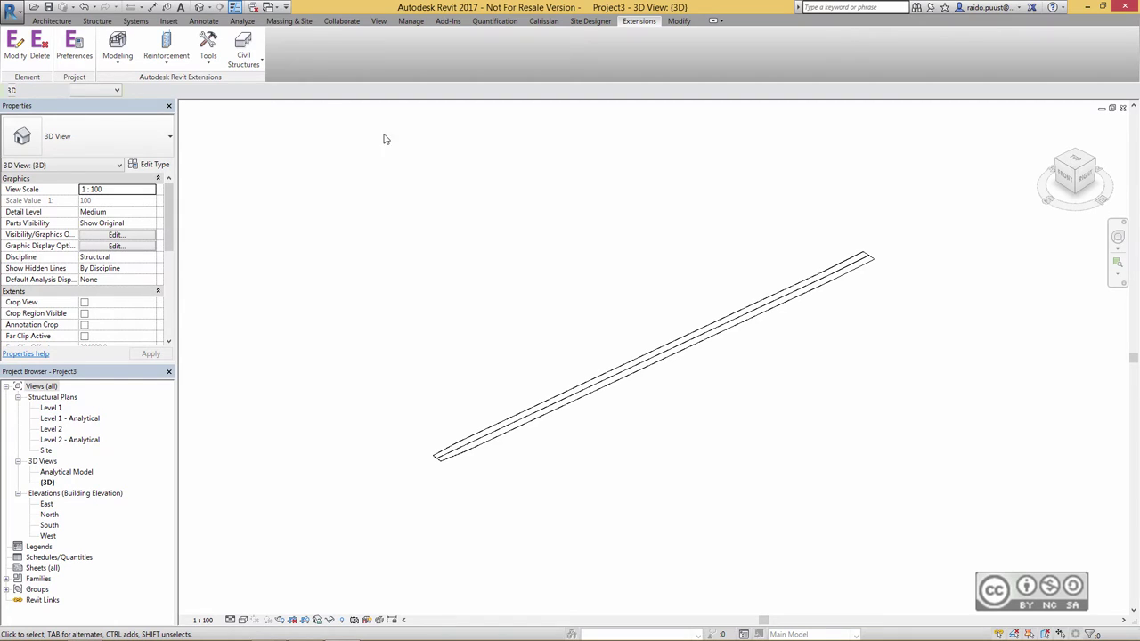
pyautogui.click(243, 46)
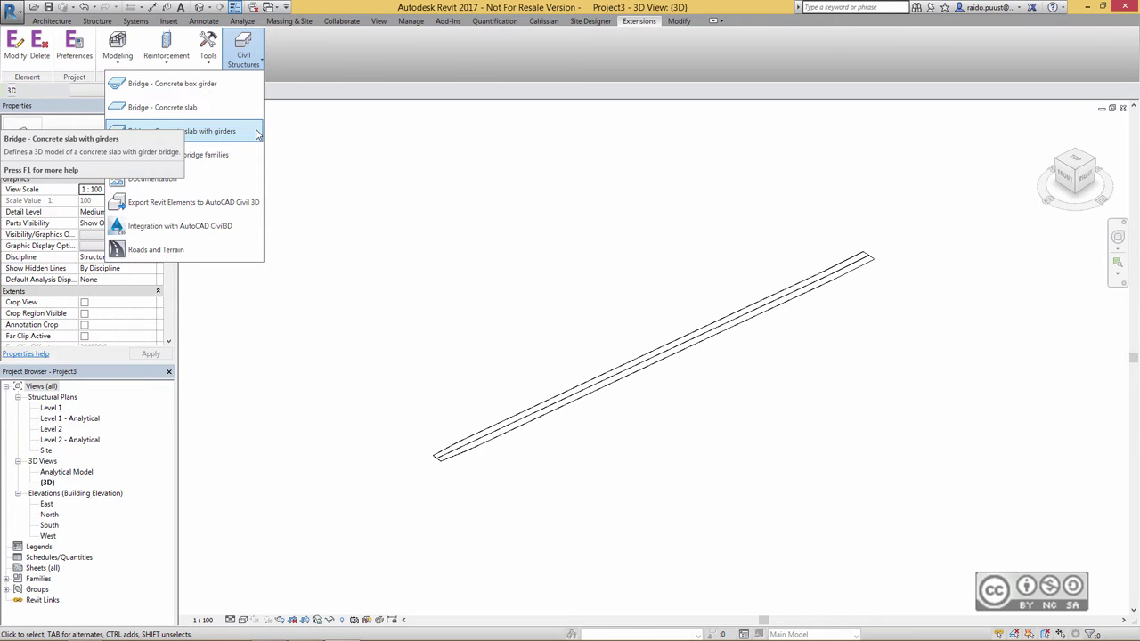
# Start a Concrete slab with girders bridge and review its roadway and abutment settings.
pyautogui.click(175, 132)
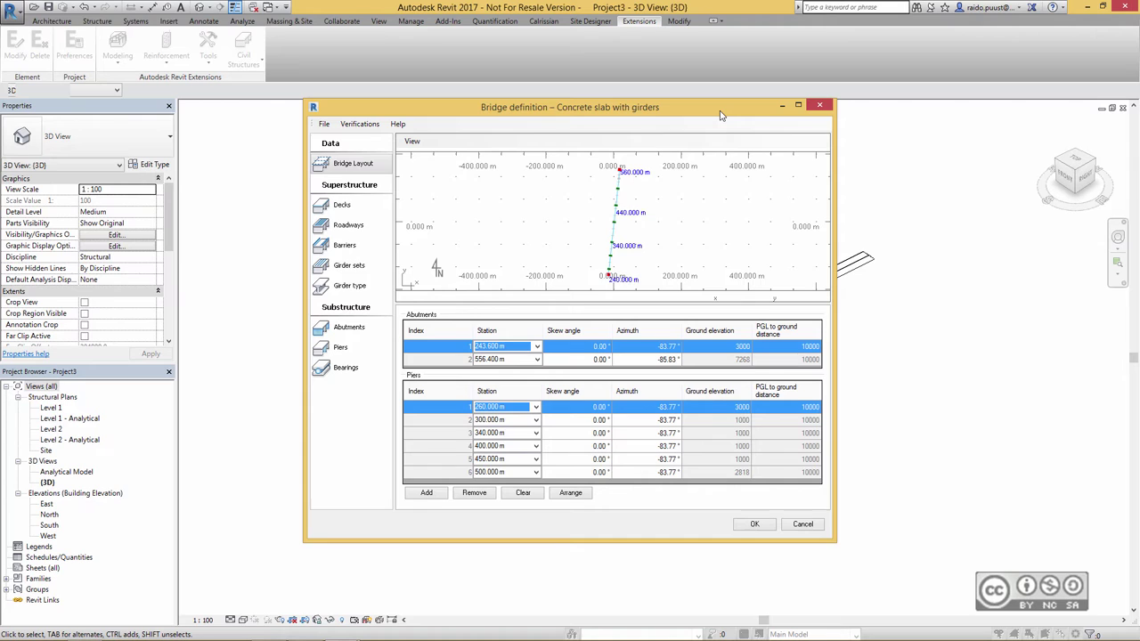
pyautogui.click(346, 224)
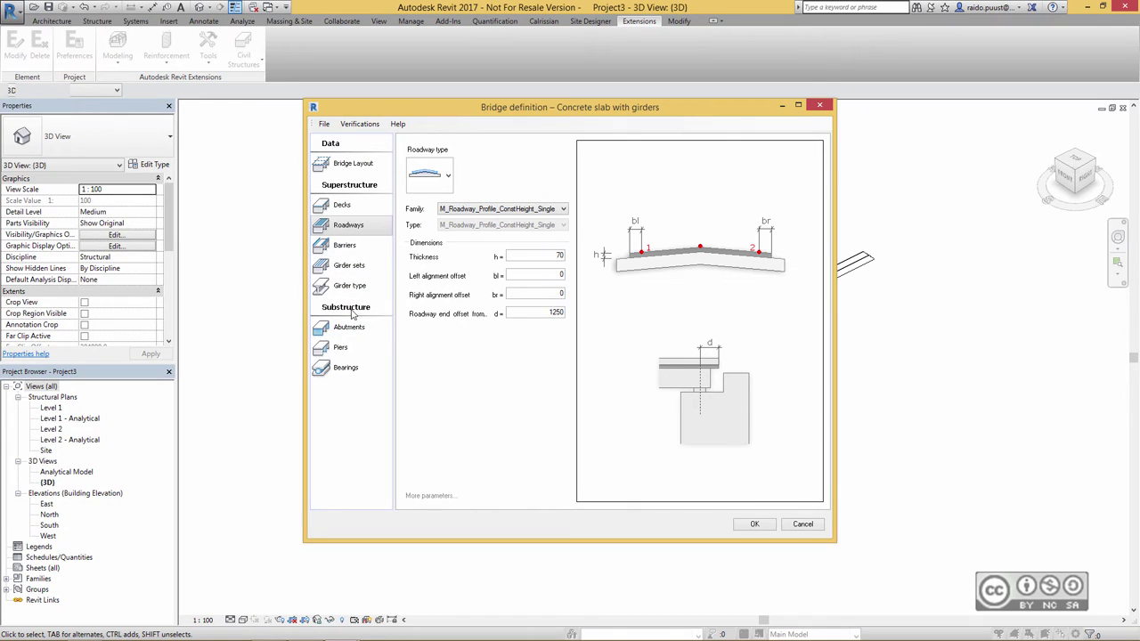
pyautogui.click(348, 327)
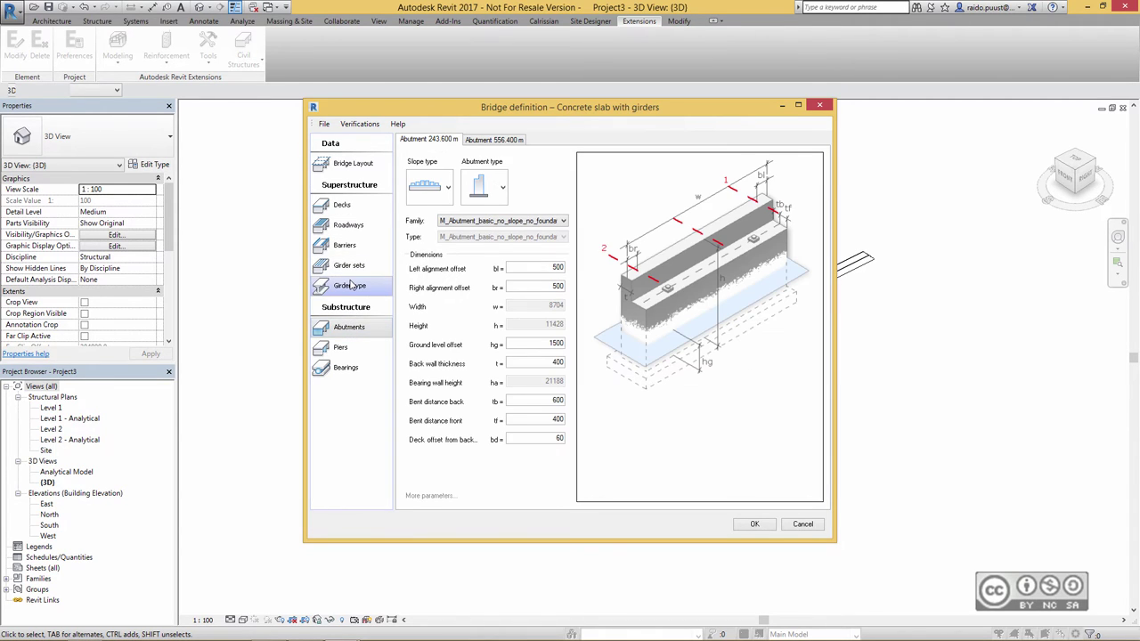
pyautogui.click(348, 226)
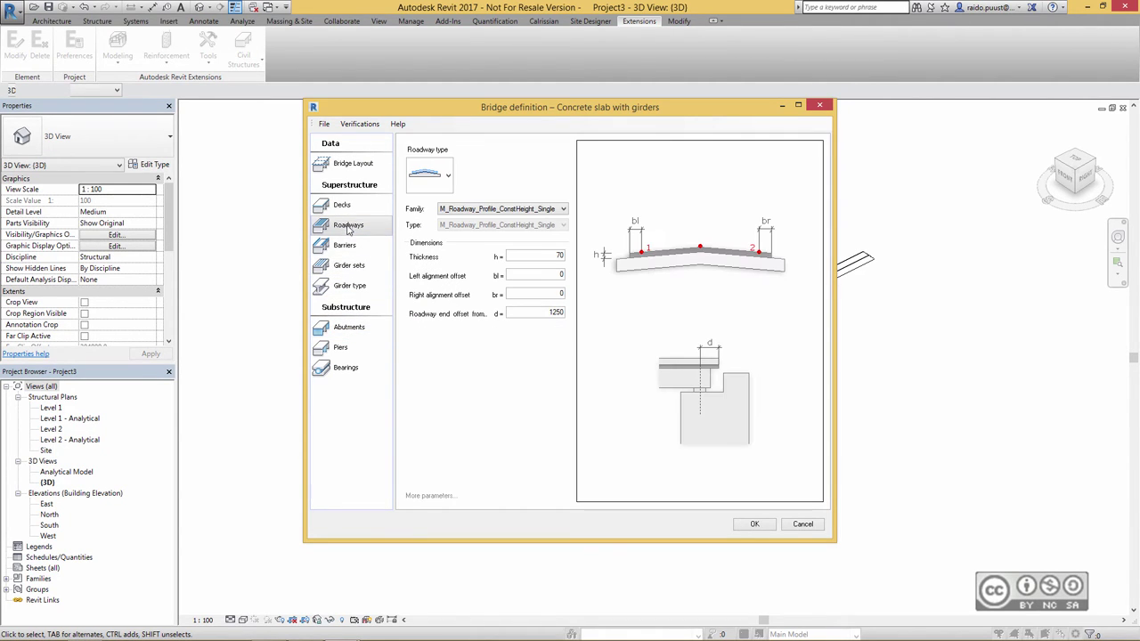
# Confirm the bridge definition to generate the deck, girders, piers and abutments along Road1.
pyautogui.click(742, 528)
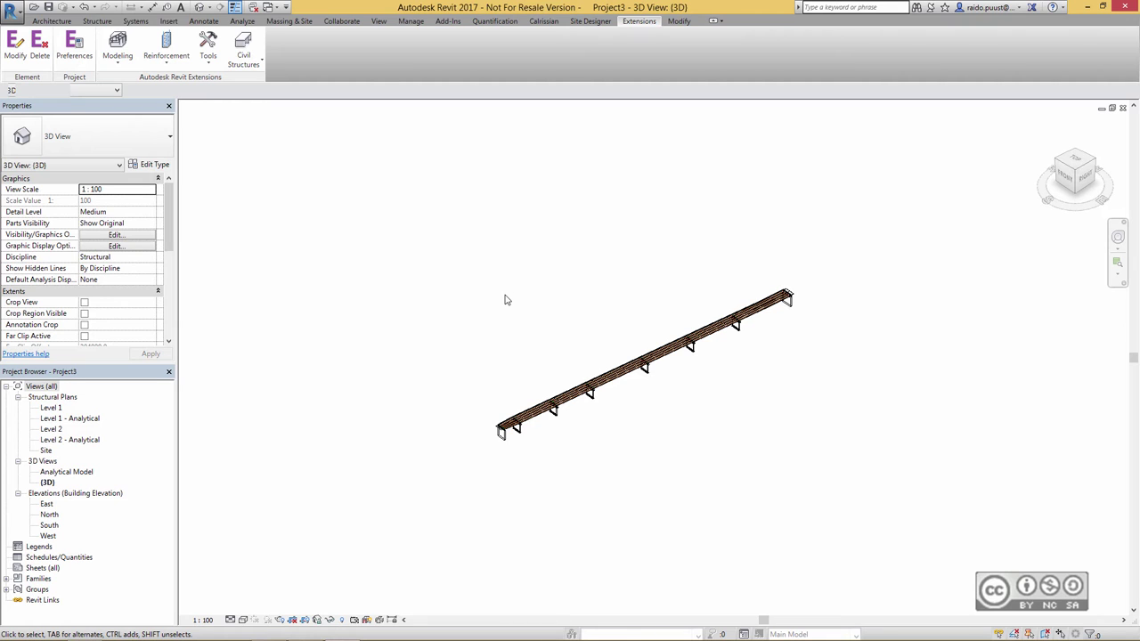
# Select the first pier and start Civil Structures bridge family customization.
pyautogui.scroll(5, 507, 410)
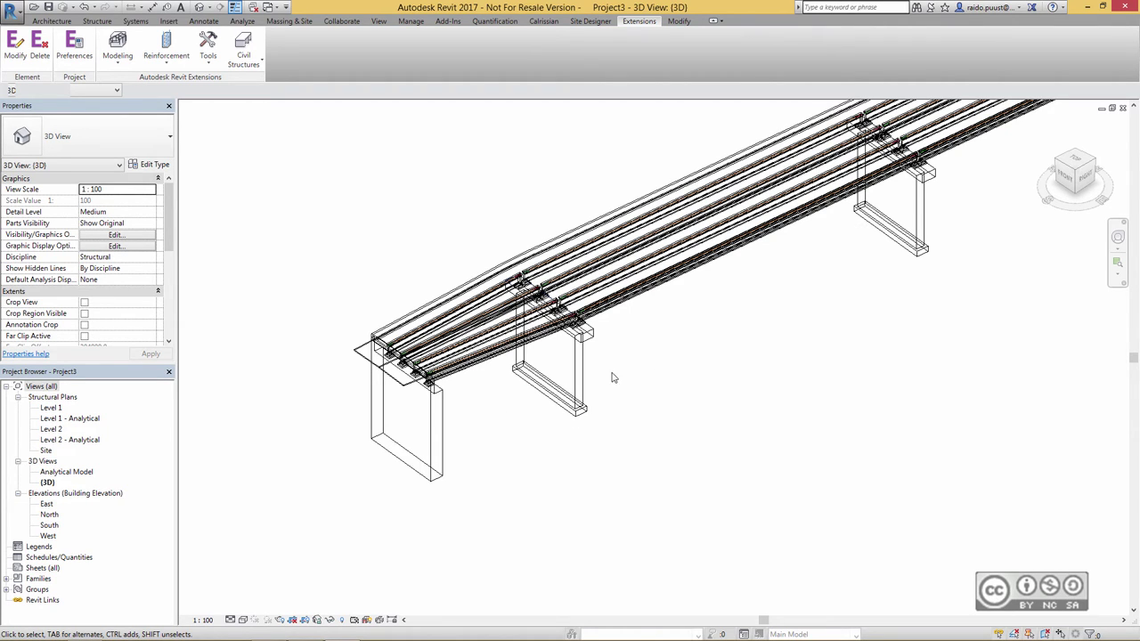
pyautogui.click(578, 365)
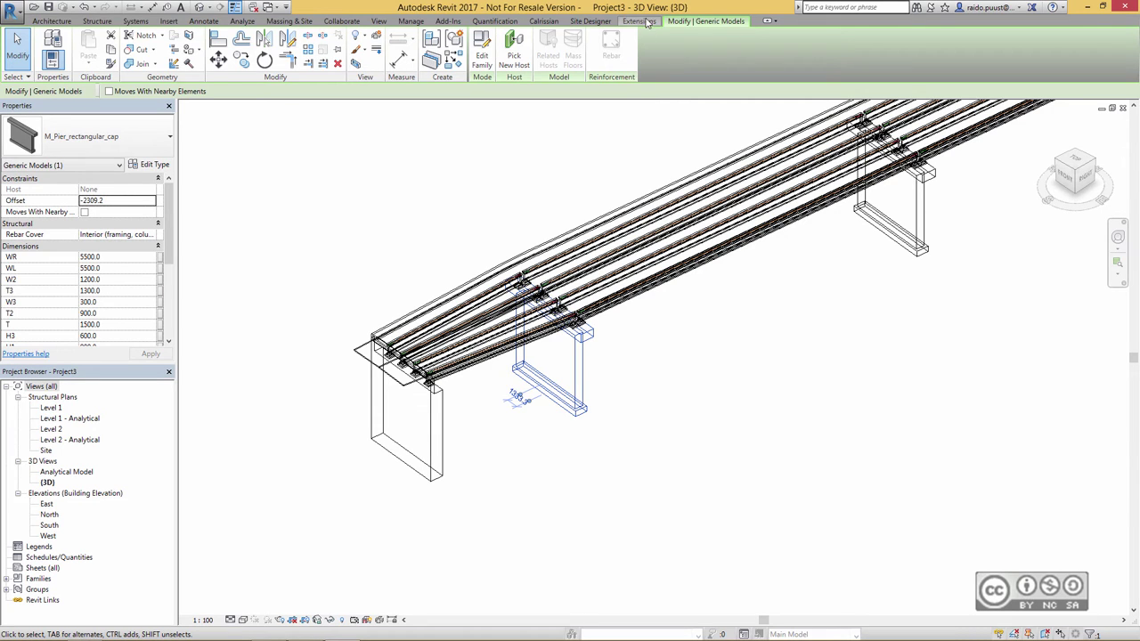
pyautogui.click(650, 23)
pyautogui.click(250, 64)
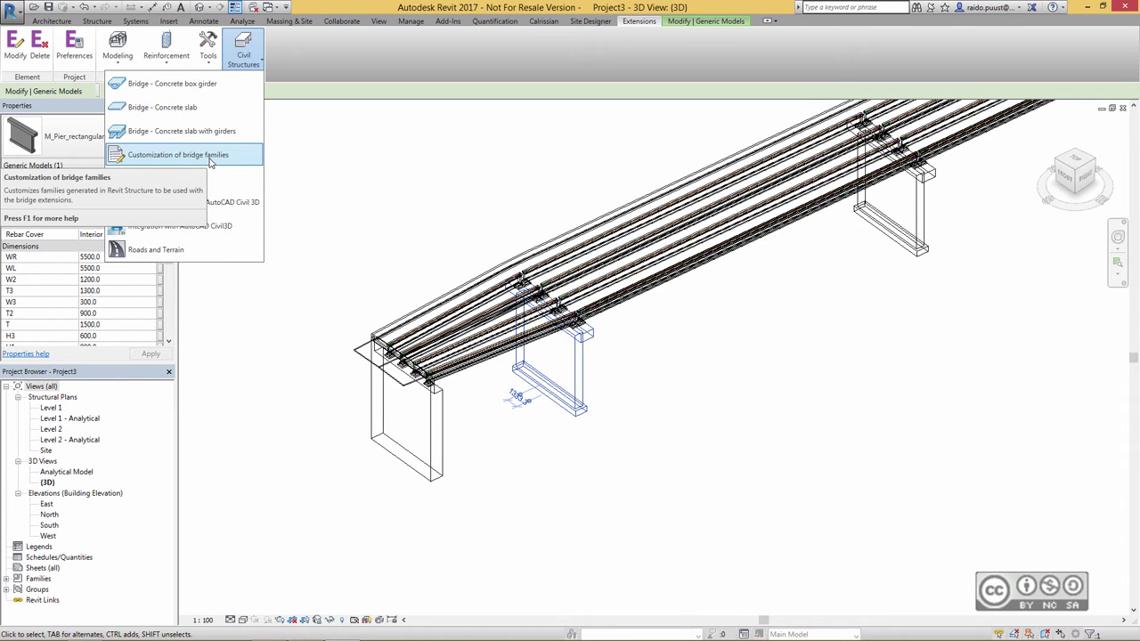
pyautogui.click(148, 158)
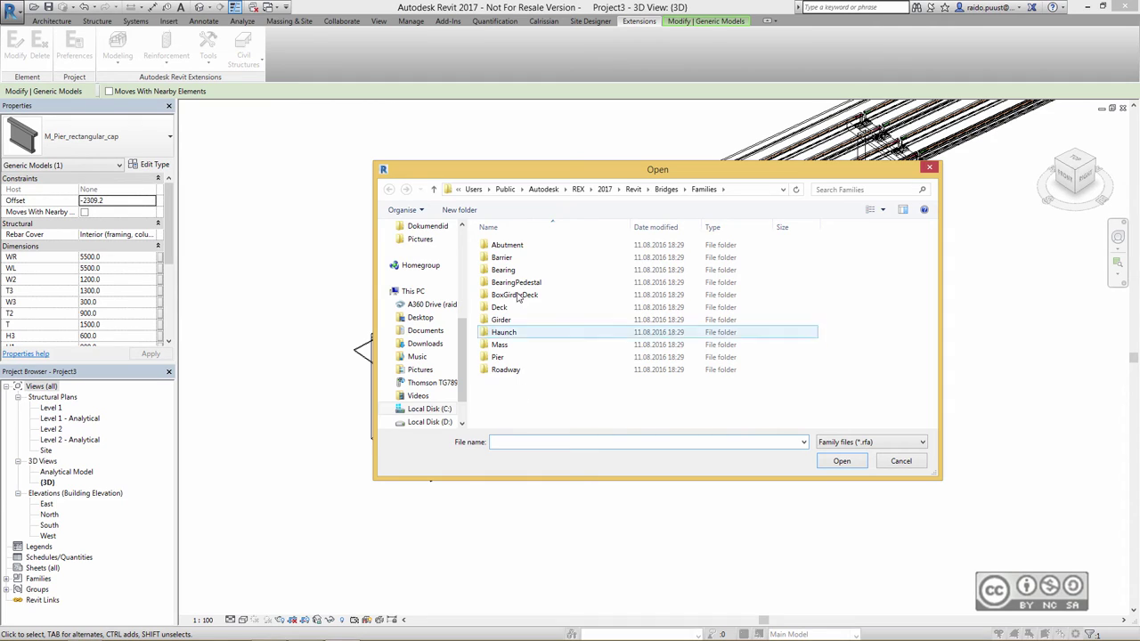
# Load M_Pier_two_slopes_cap.rfa from Pier > TwoSlopes1Bent > Metric, then dismiss the customization dialog.
pyautogui.doubleClick(498, 359)
pyautogui.doubleClick(505, 257)
pyautogui.doubleClick(504, 258)
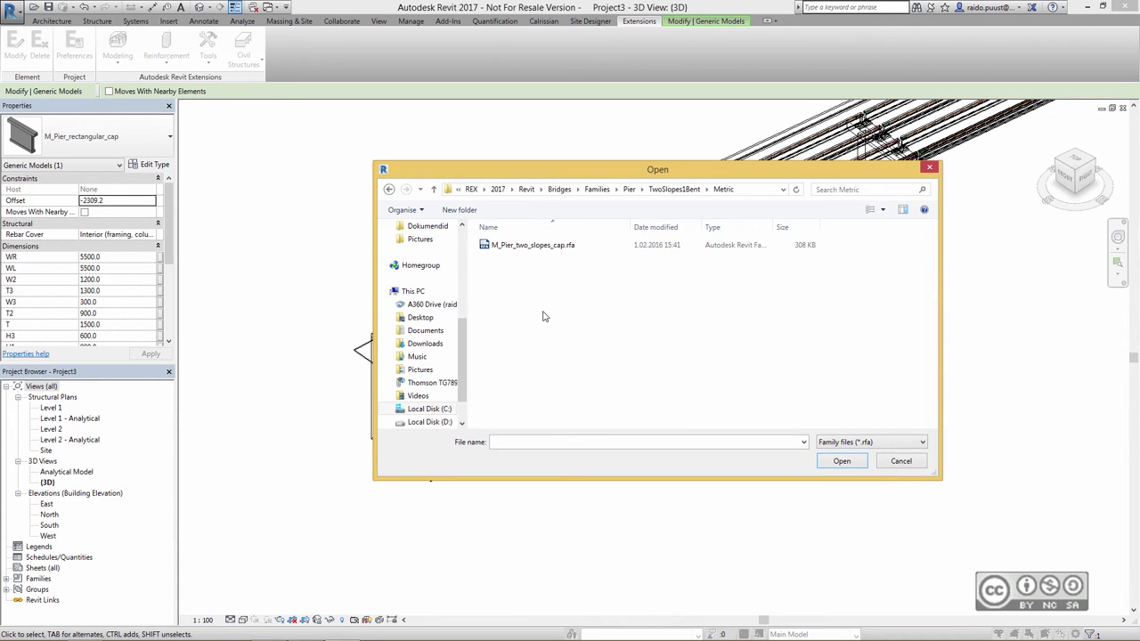
pyautogui.click(551, 245)
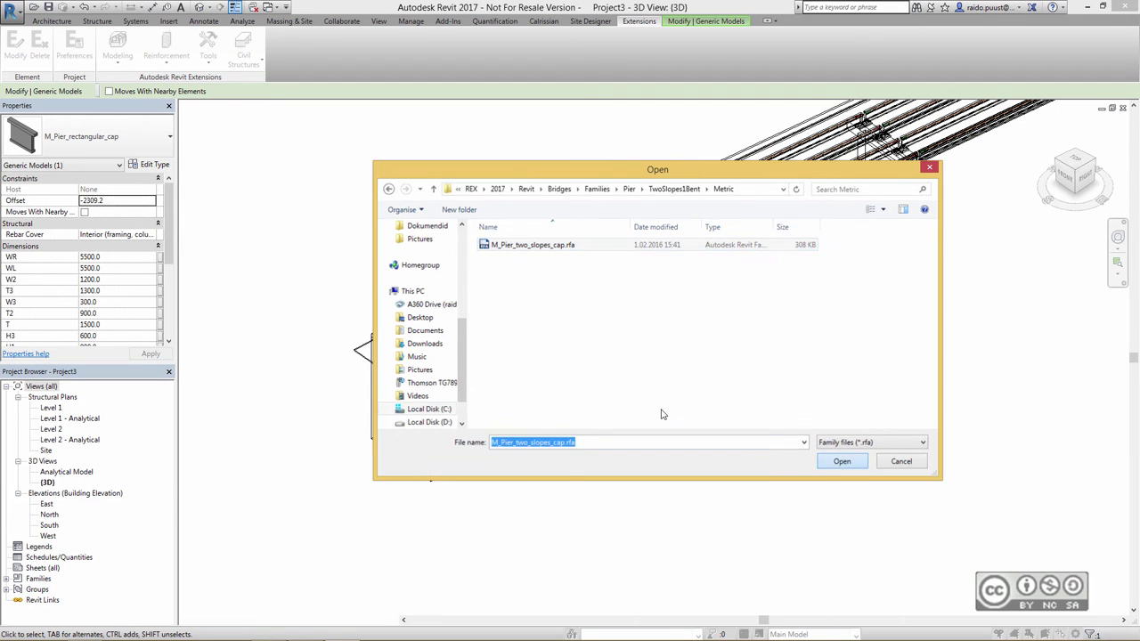
pyautogui.press('Return')
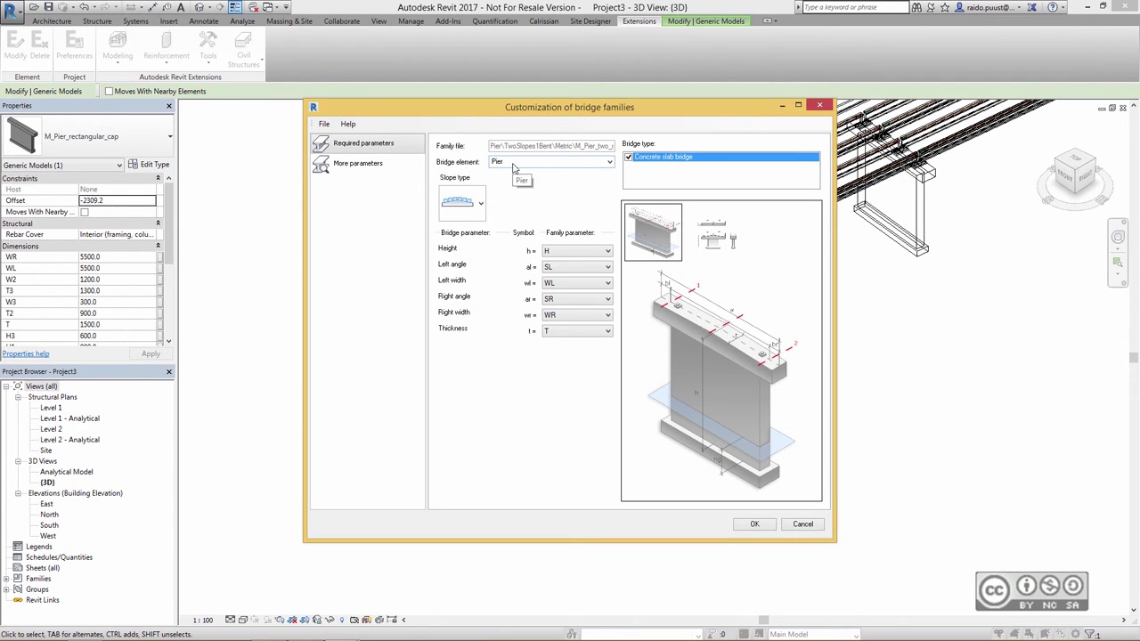
pyautogui.click(805, 525)
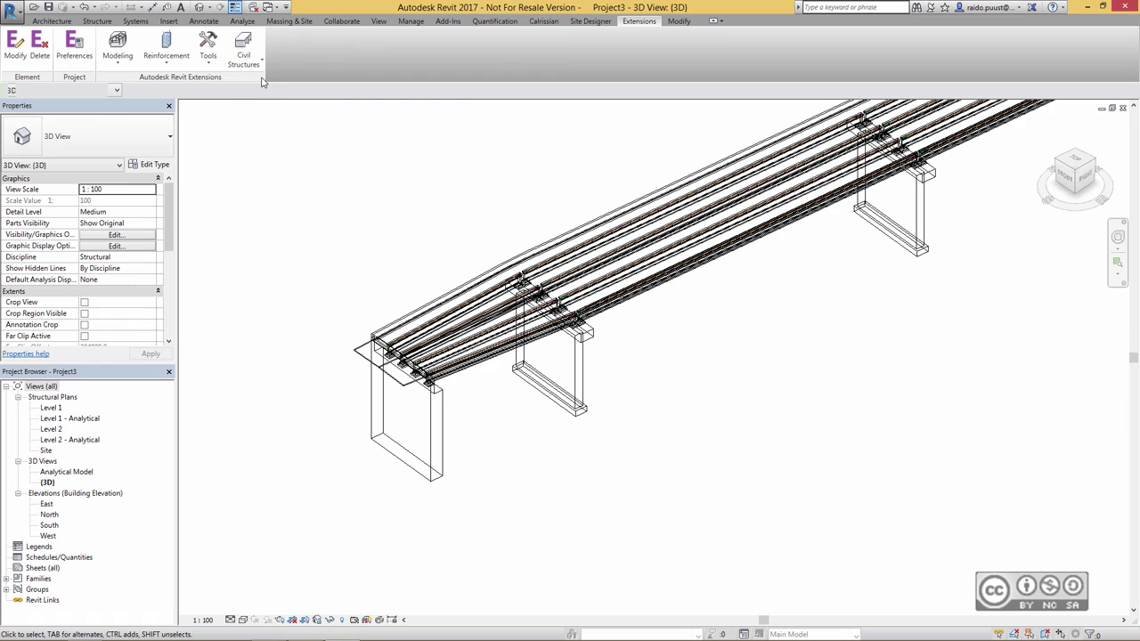
# Run Civil Structures Documentation, review pier and settings options, and create the bridge, girder, abutment and pier views.
pyautogui.click(244, 61)
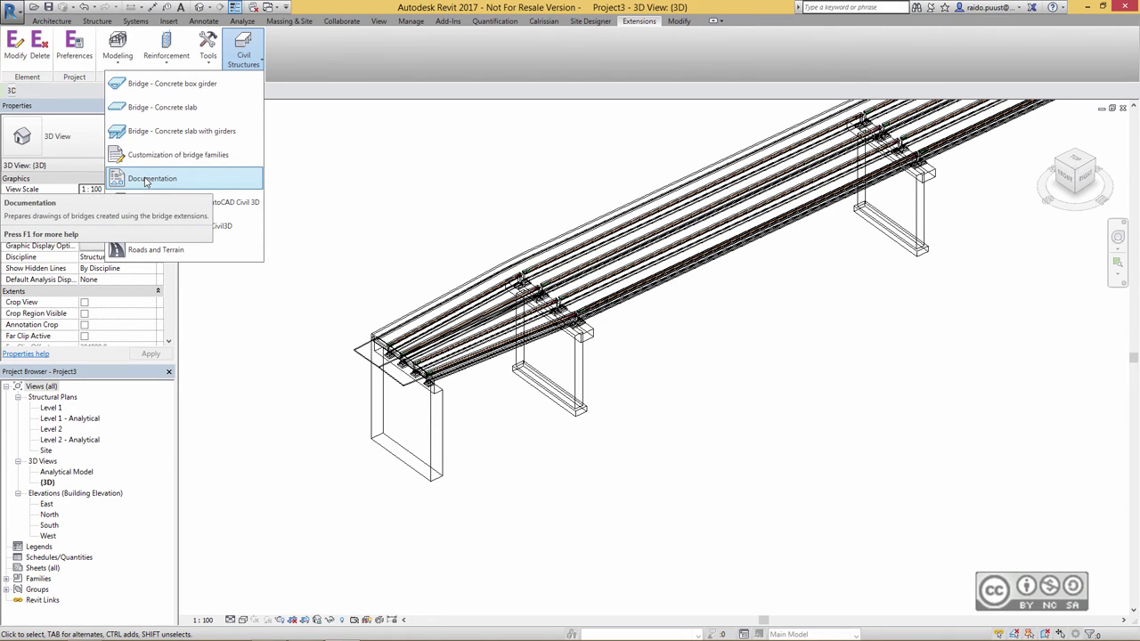
pyautogui.click(147, 179)
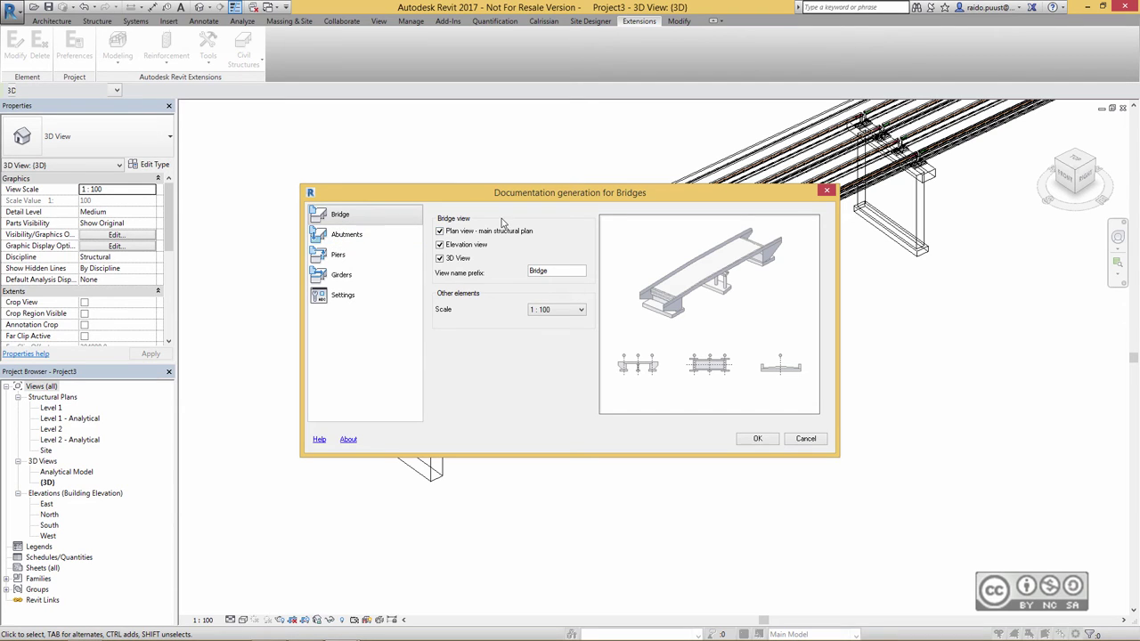
pyautogui.click(340, 257)
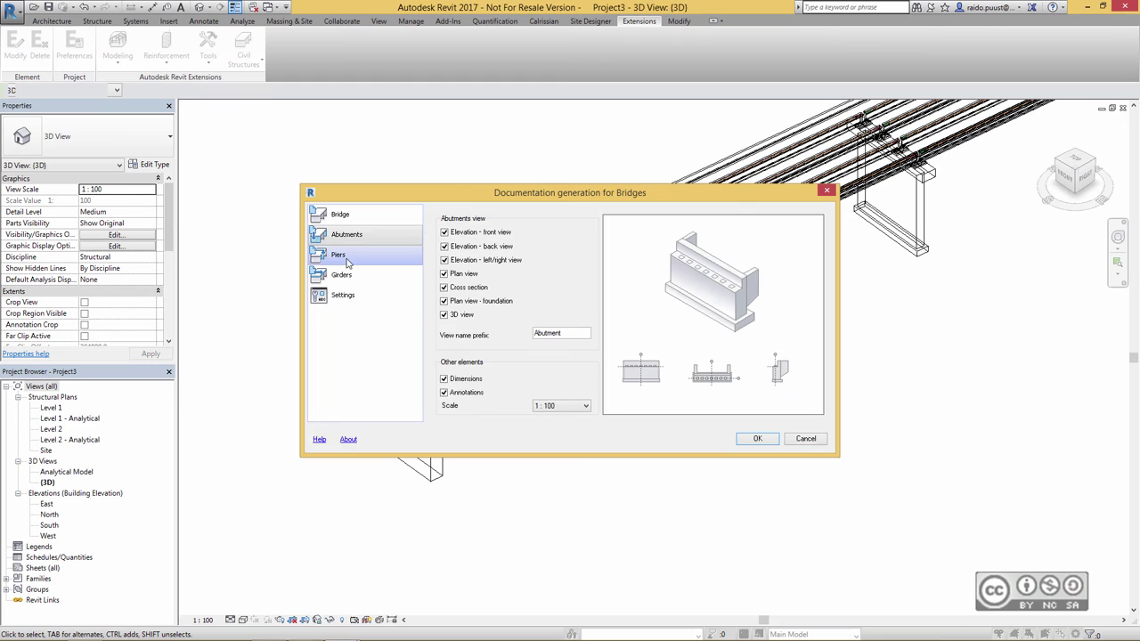
pyautogui.click(343, 298)
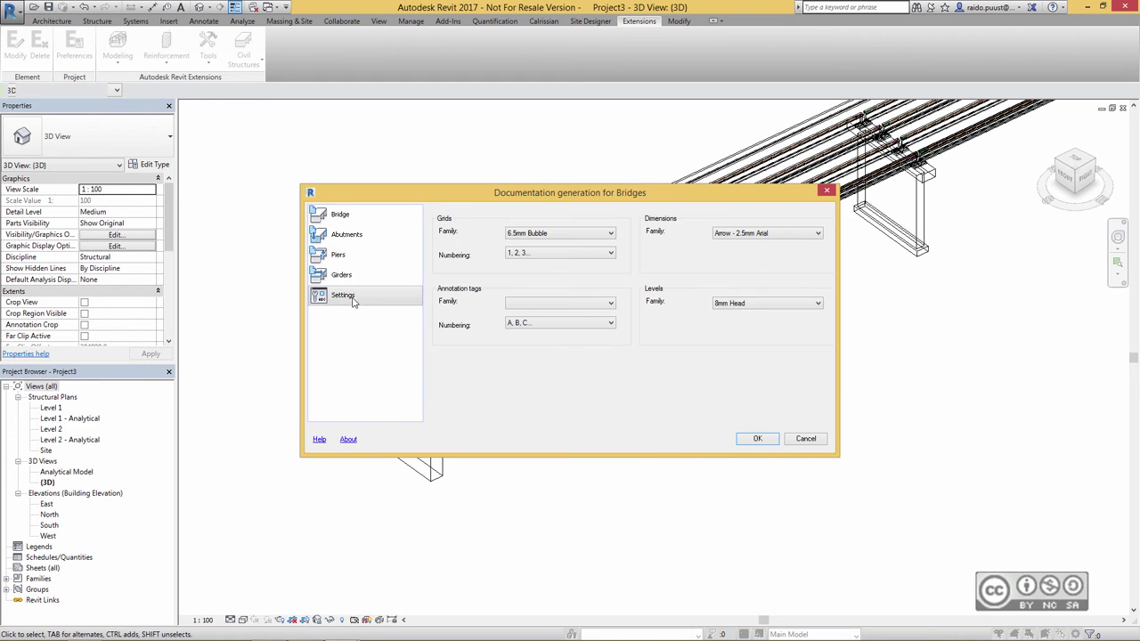
pyautogui.click(758, 439)
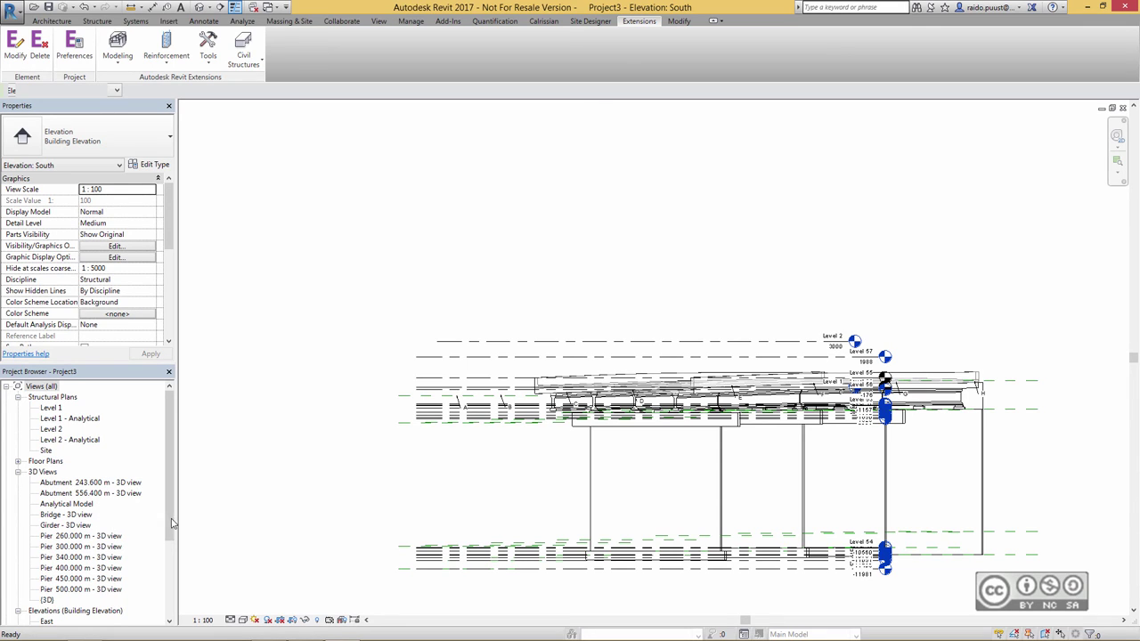
# Open 'Pier 260.000 m - 3D view' from the Project Browser and zoom to inspect the pier.
pyautogui.moveTo(170, 526); pyautogui.dragTo(170, 541)
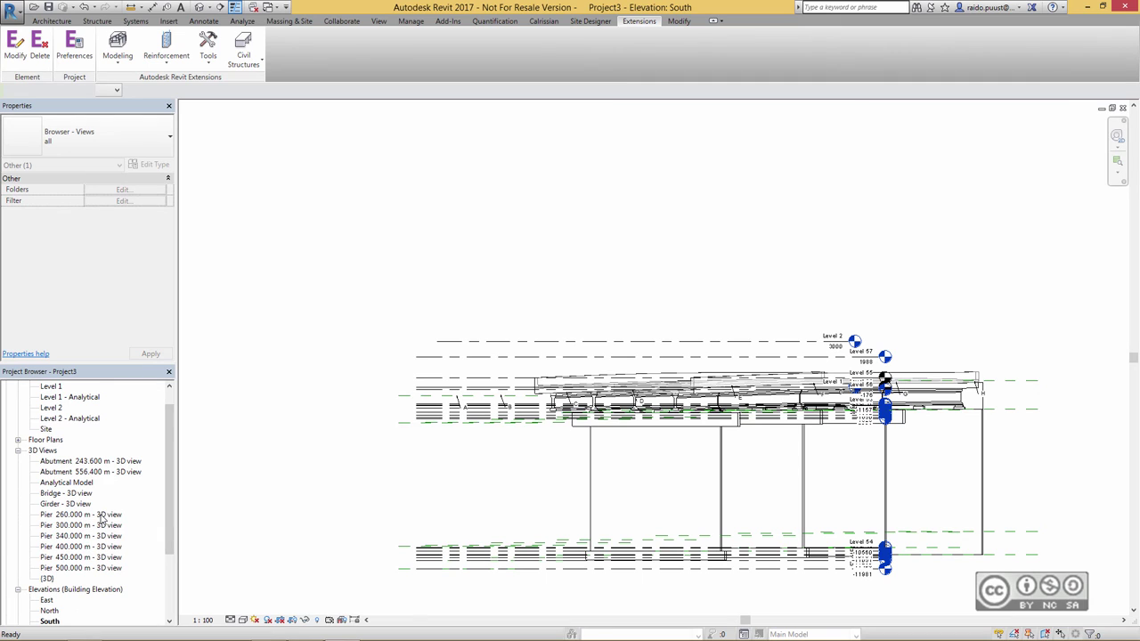
pyautogui.doubleClick(72, 520)
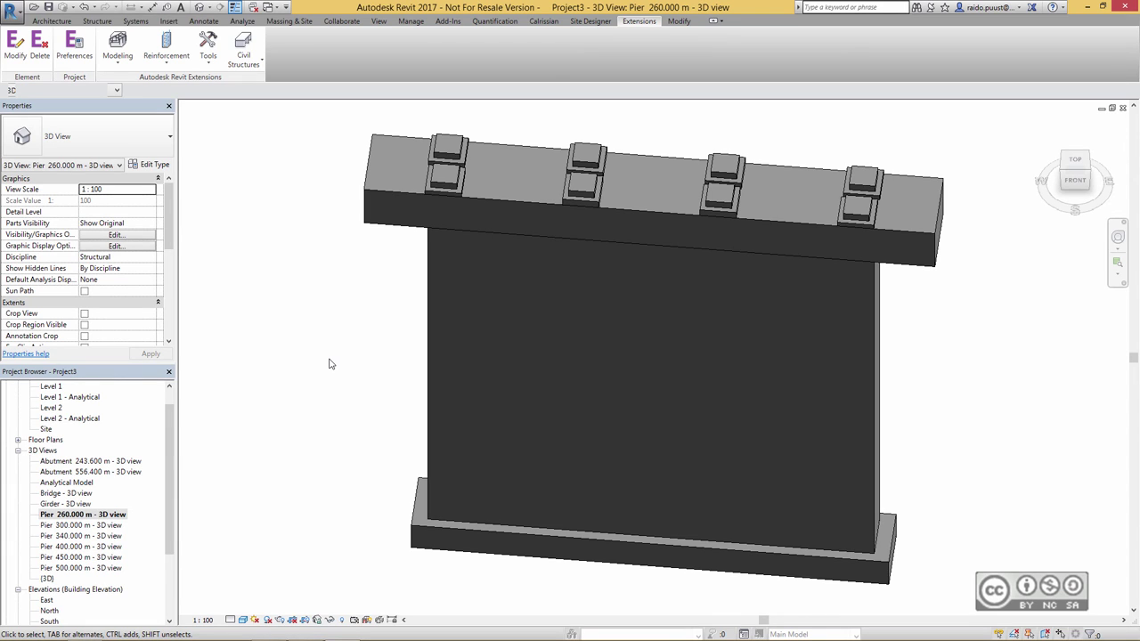
pyautogui.scroll(-3, 174, 463)
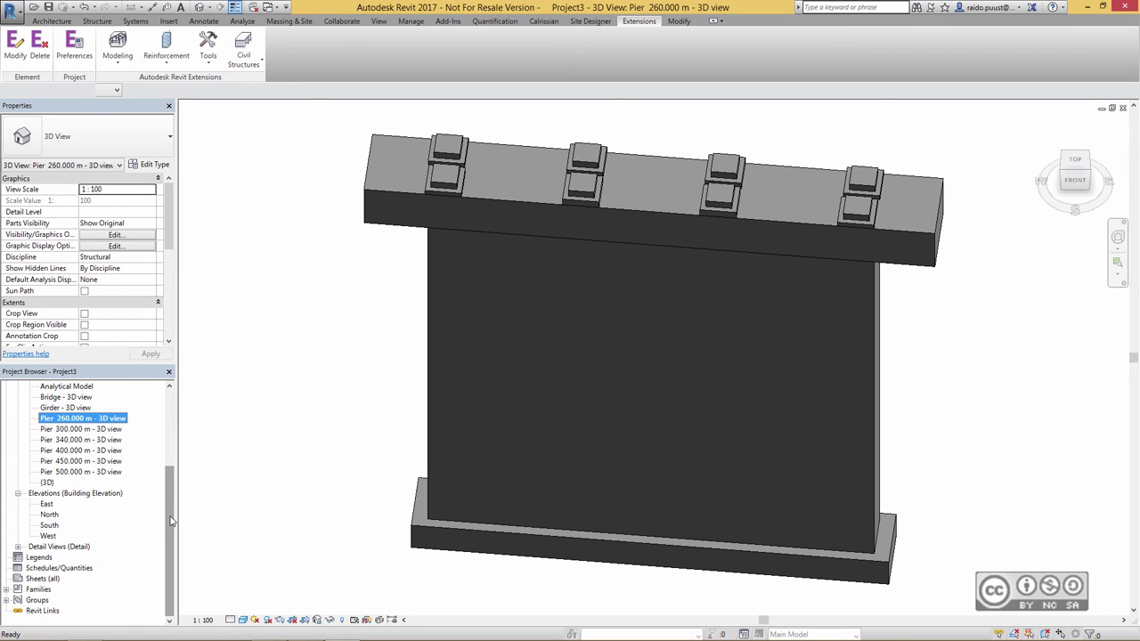
pyautogui.scroll(4, 172, 521)
pyautogui.click(241, 59)
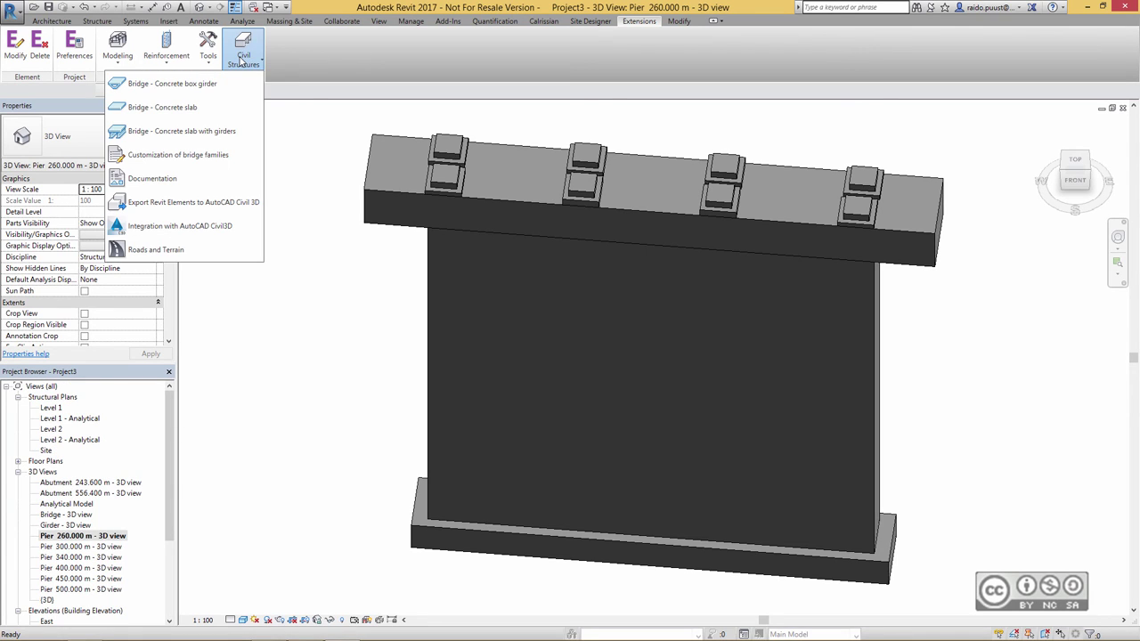
# Return to the {3D} view and reopen the Concrete slab with girders bridge definition from Civil Structures.
pyautogui.click(236, 211)
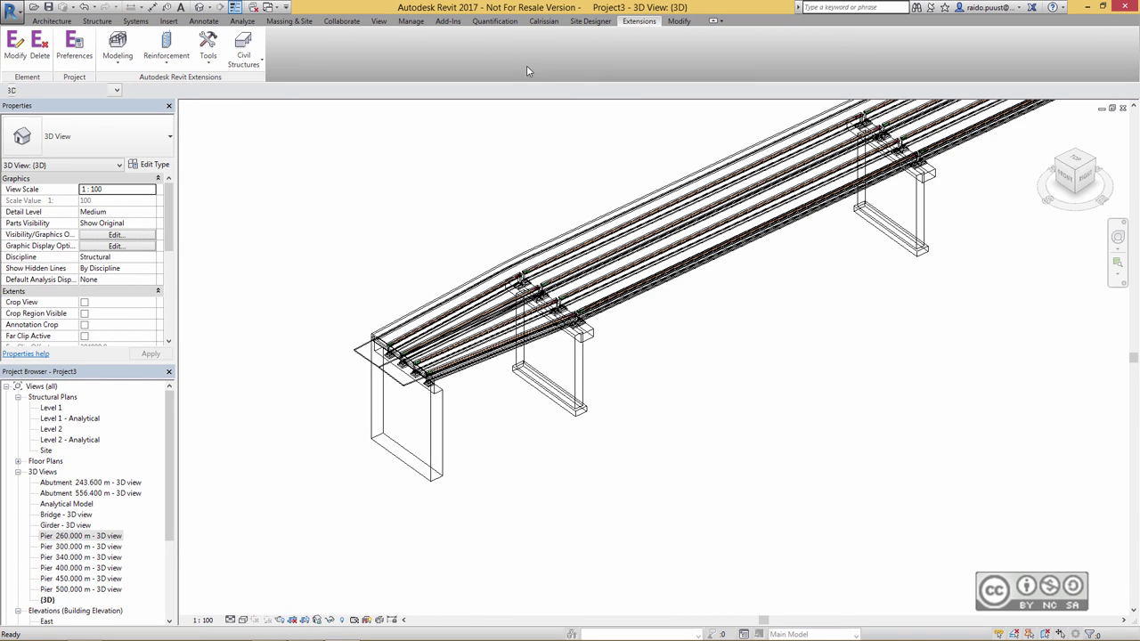
pyautogui.click(252, 65)
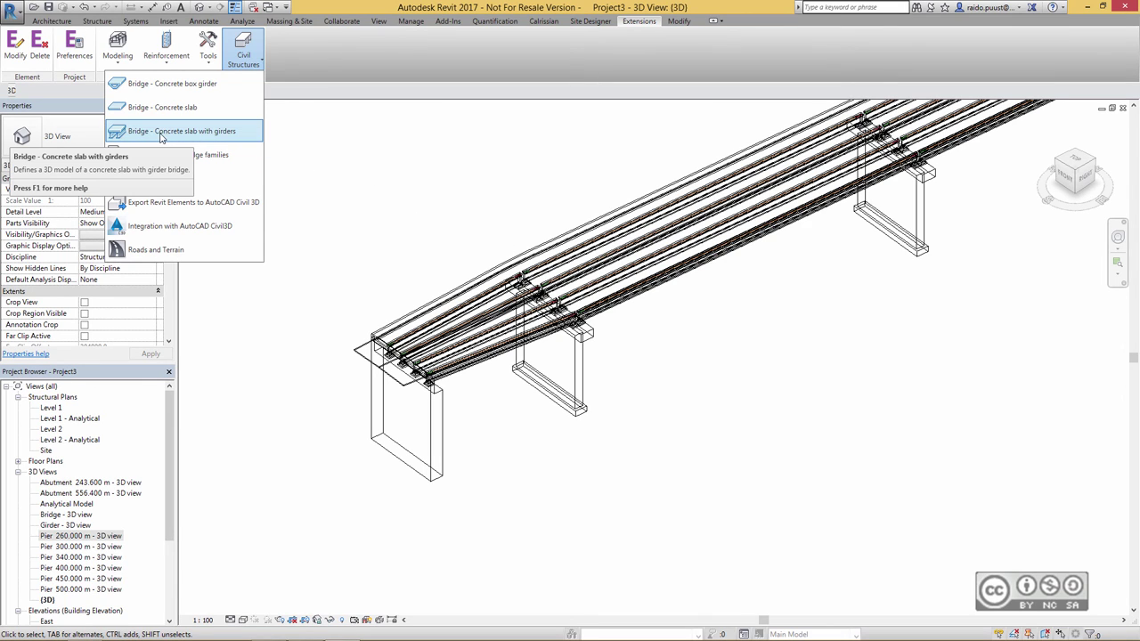
pyautogui.click(157, 134)
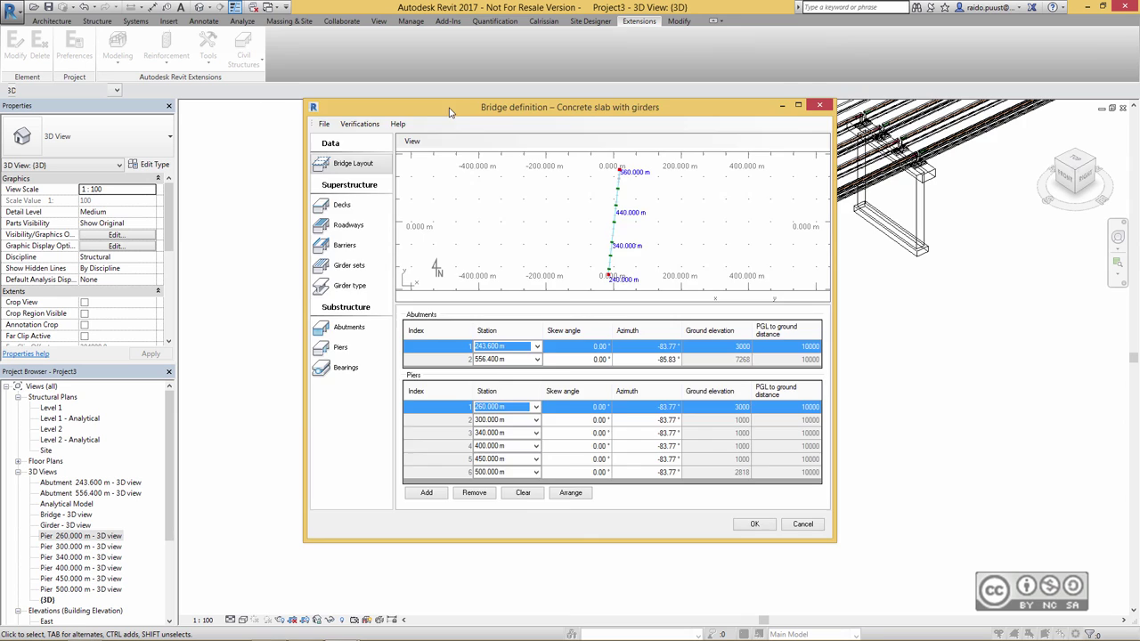
# Clear the station value of Piers row 1 and apply the definition to rebuild the bridge.
pyautogui.moveTo(451, 112); pyautogui.dragTo(721, 139)
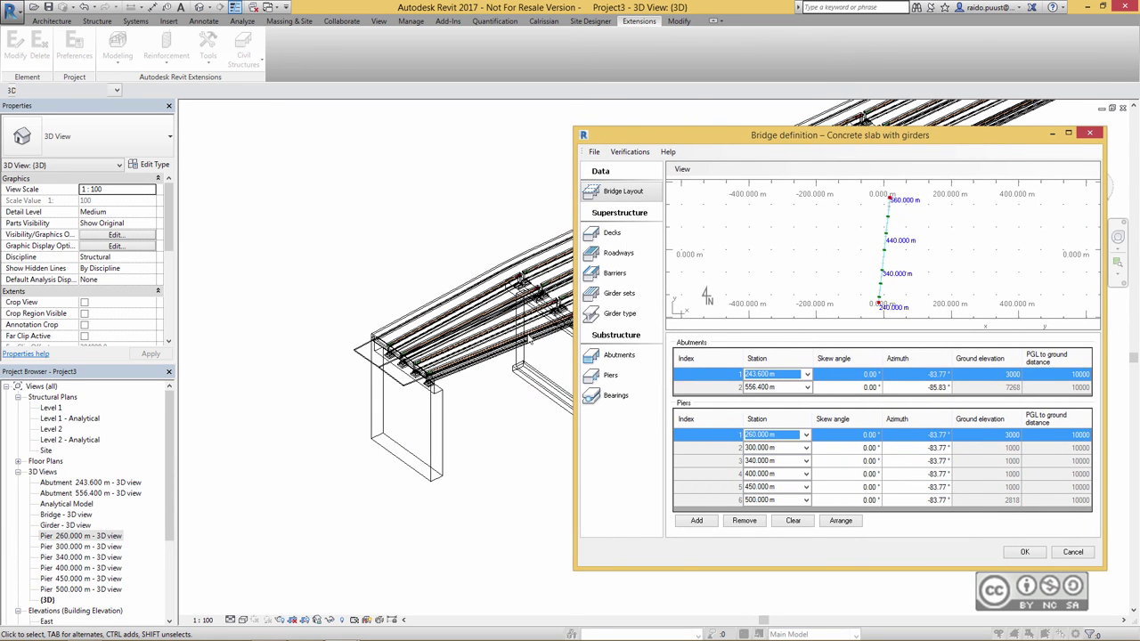
pyautogui.moveTo(659, 140); pyautogui.dragTo(710, 141)
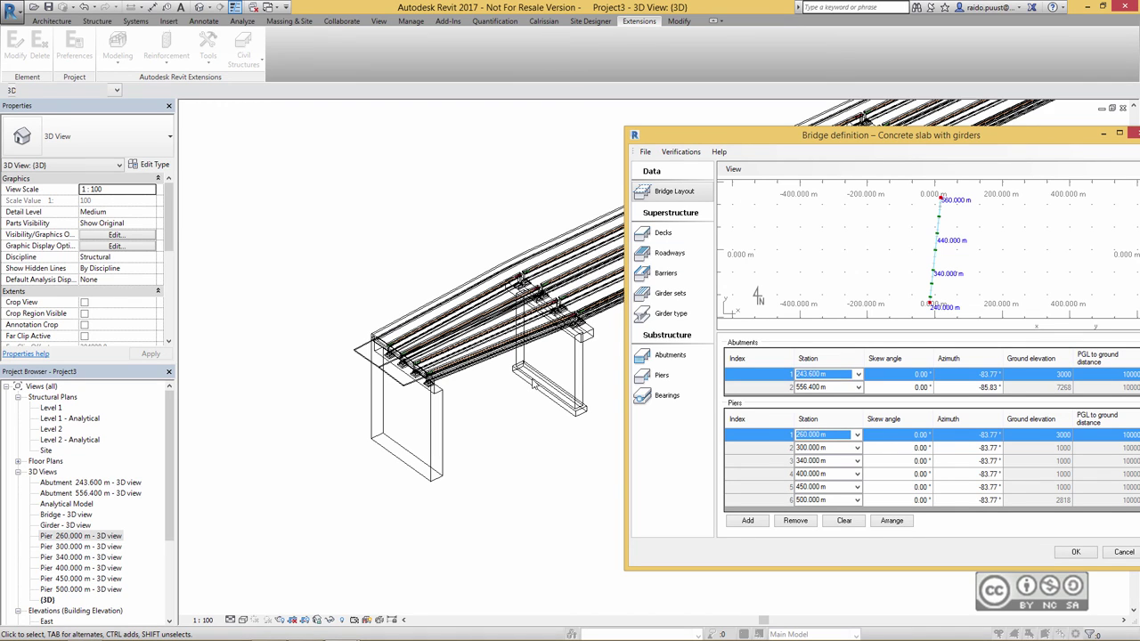
pyautogui.moveTo(782, 141); pyautogui.dragTo(501, 135)
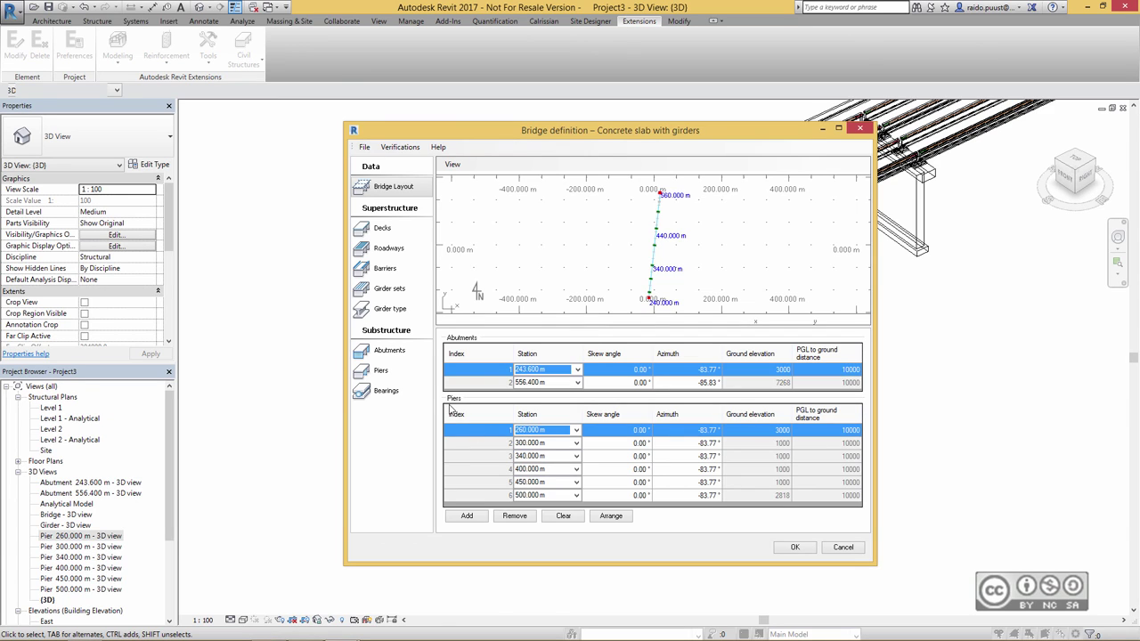
pyautogui.click(576, 431)
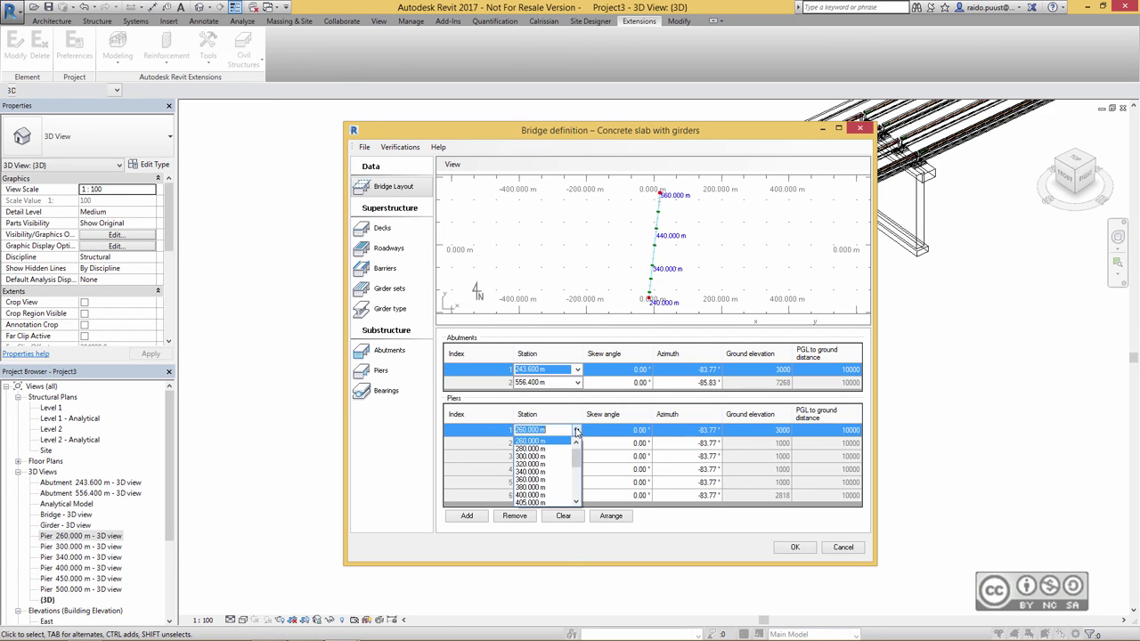
pyautogui.click(533, 446)
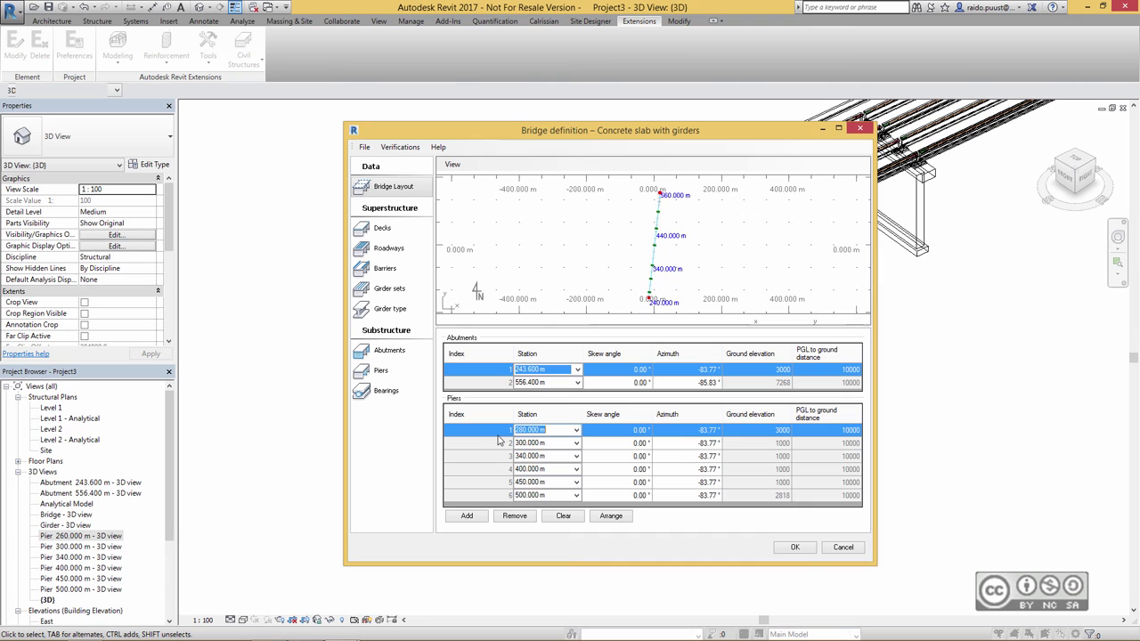
pyautogui.press('Delete')
pyautogui.press('Return')
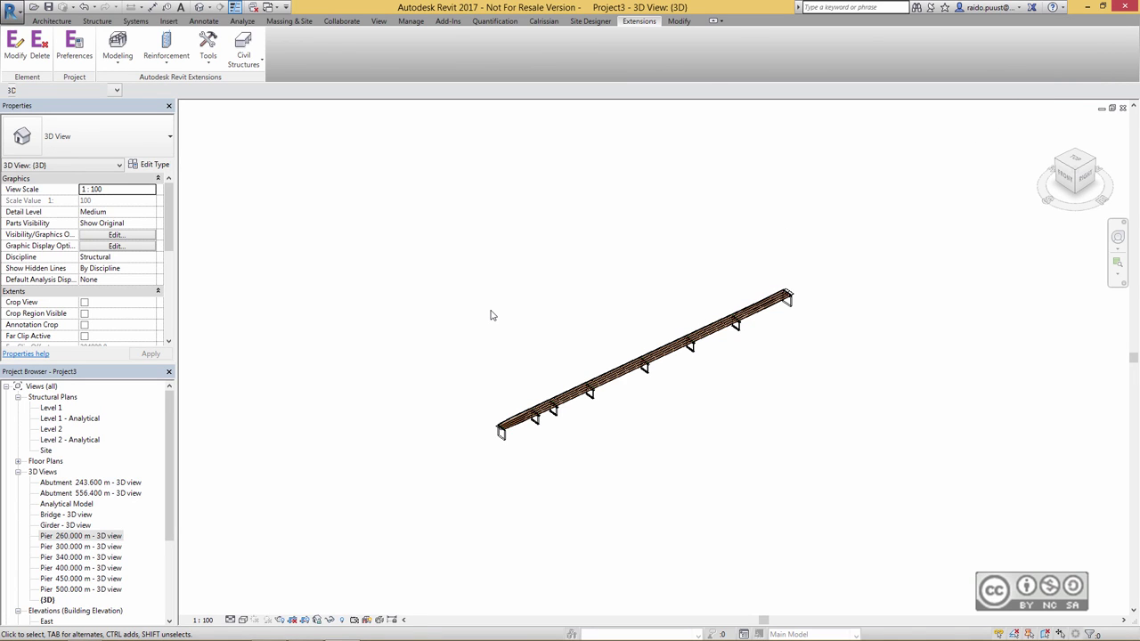
# Pan and zoom the 3D view onto the rebuilt bridge's first spans and piers.
pyautogui.moveTo(551, 444); pyautogui.dragTo(560, 400, button='middle')
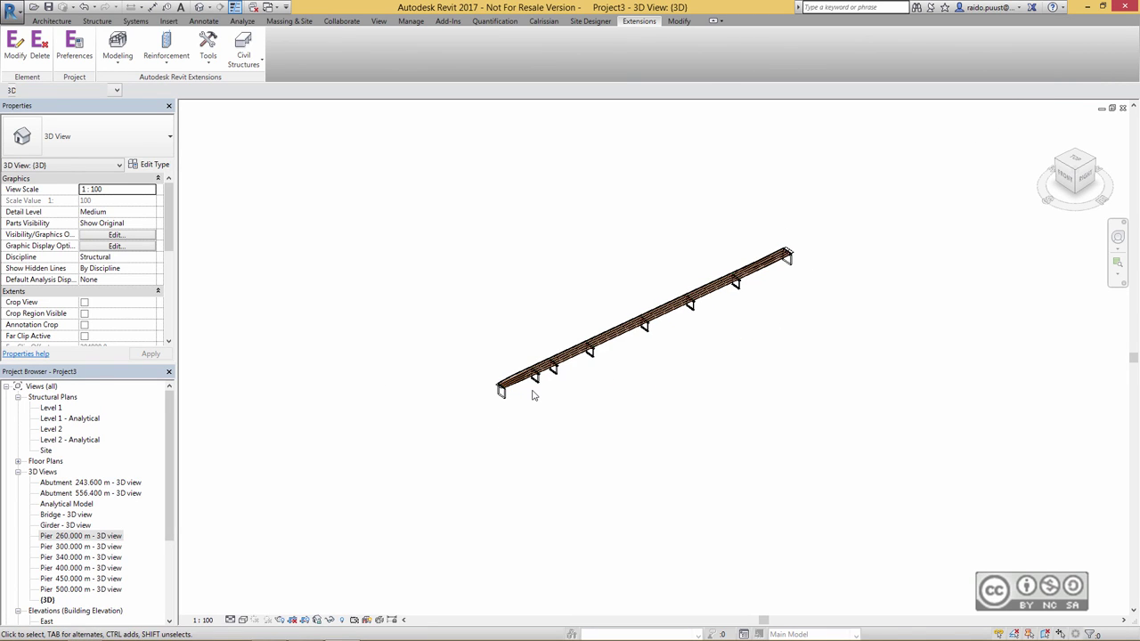
pyautogui.scroll(5, 533, 395)
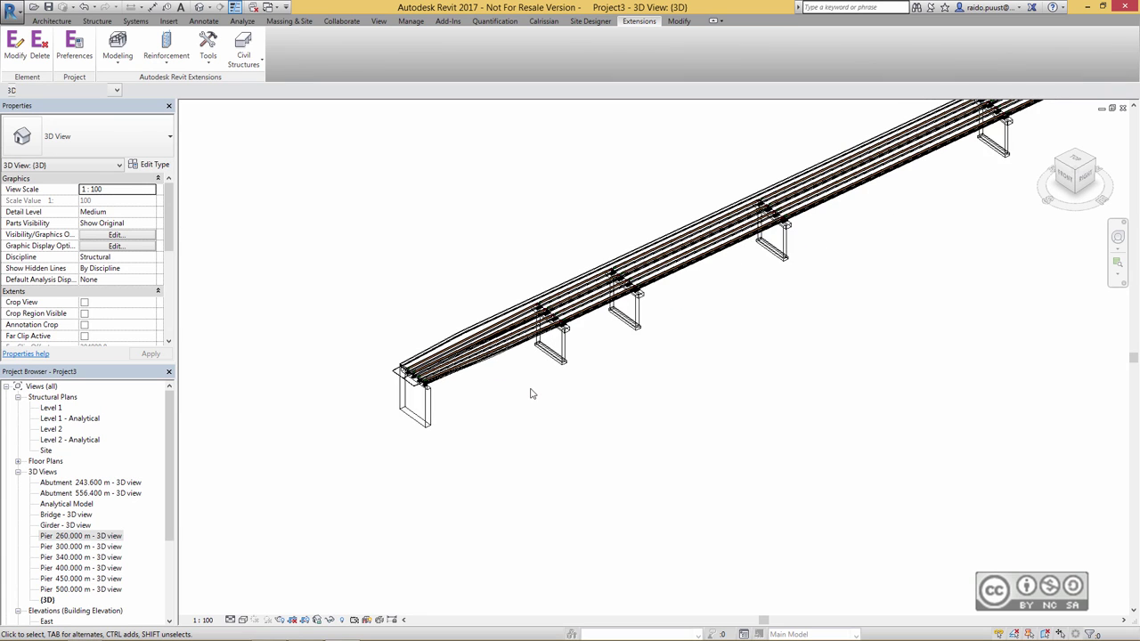
pyautogui.scroll(1, 532, 394)
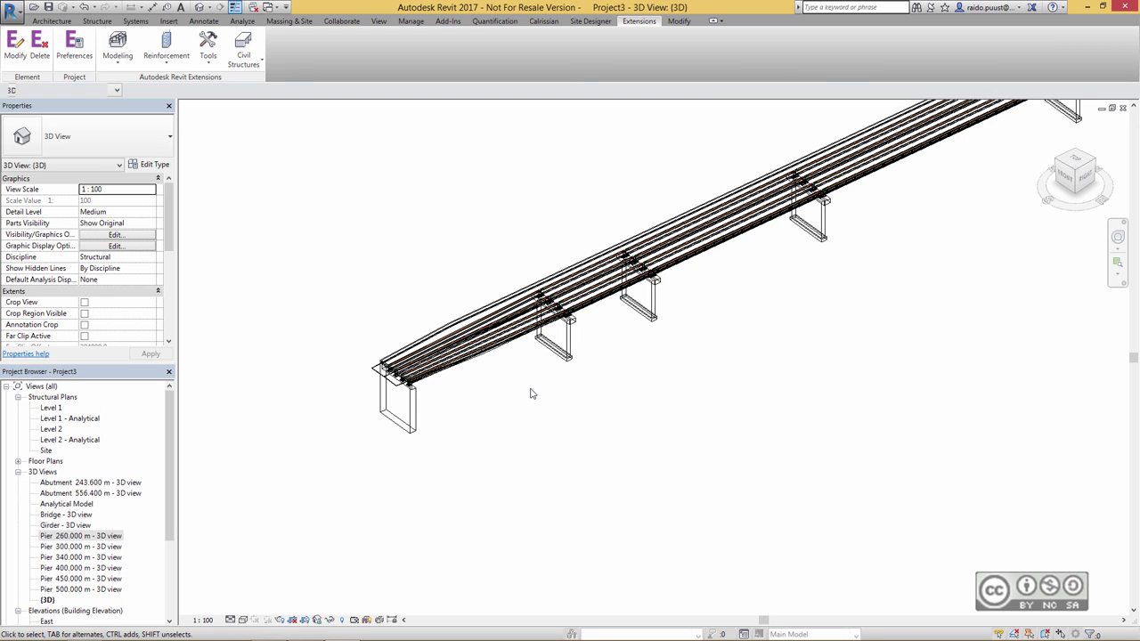
pyautogui.moveTo(531, 394); pyautogui.dragTo(561, 395, button='middle')
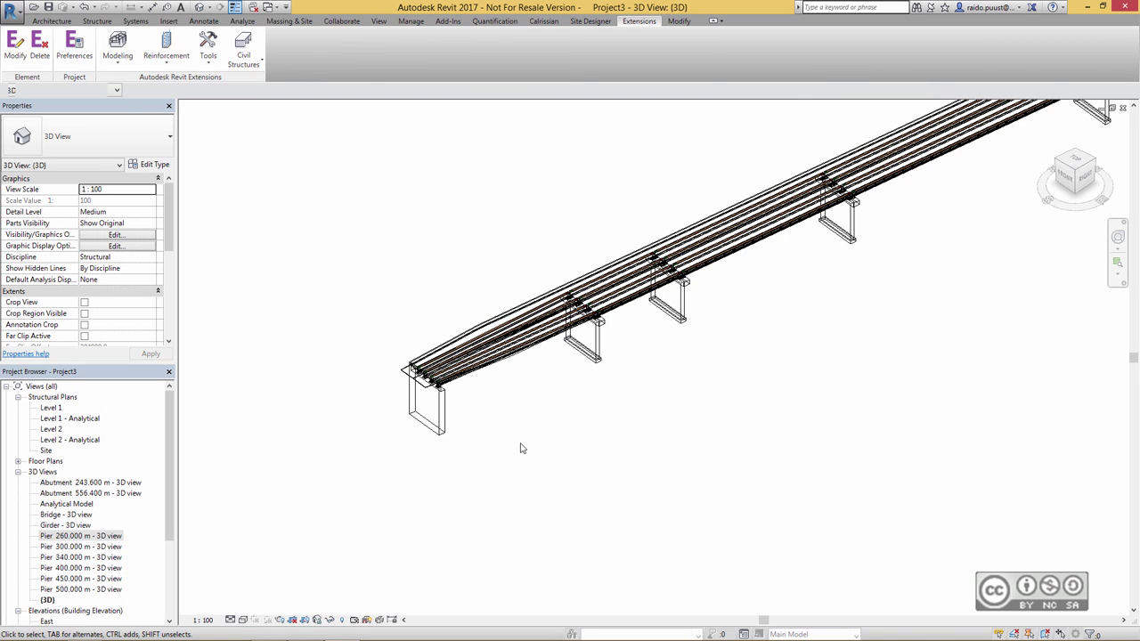